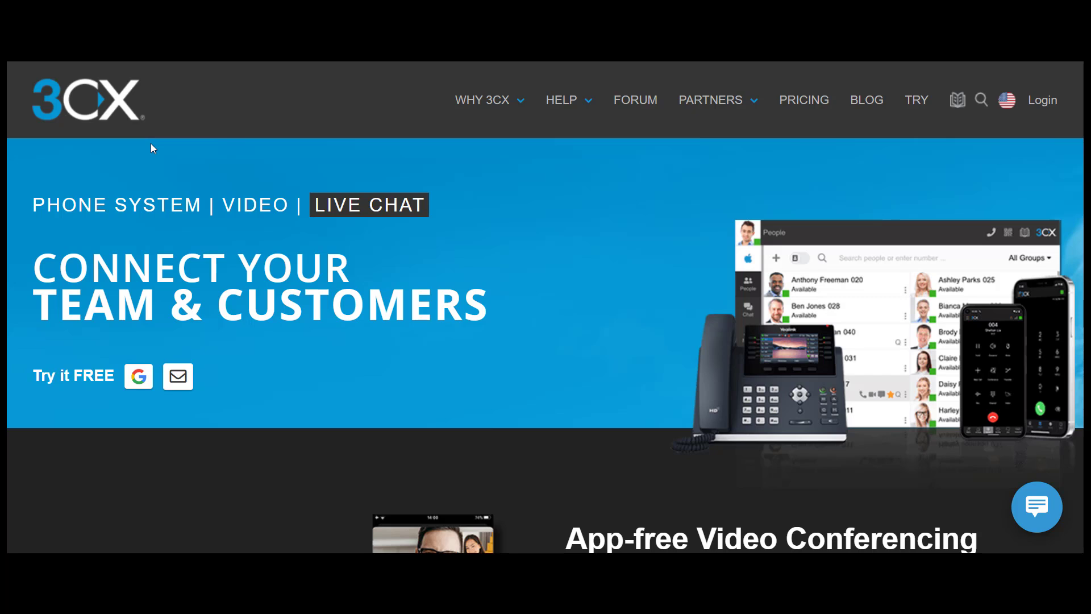
Switch to the 3CX Portal tab and open the account dropdown at the top right.
left_click(148, 6)
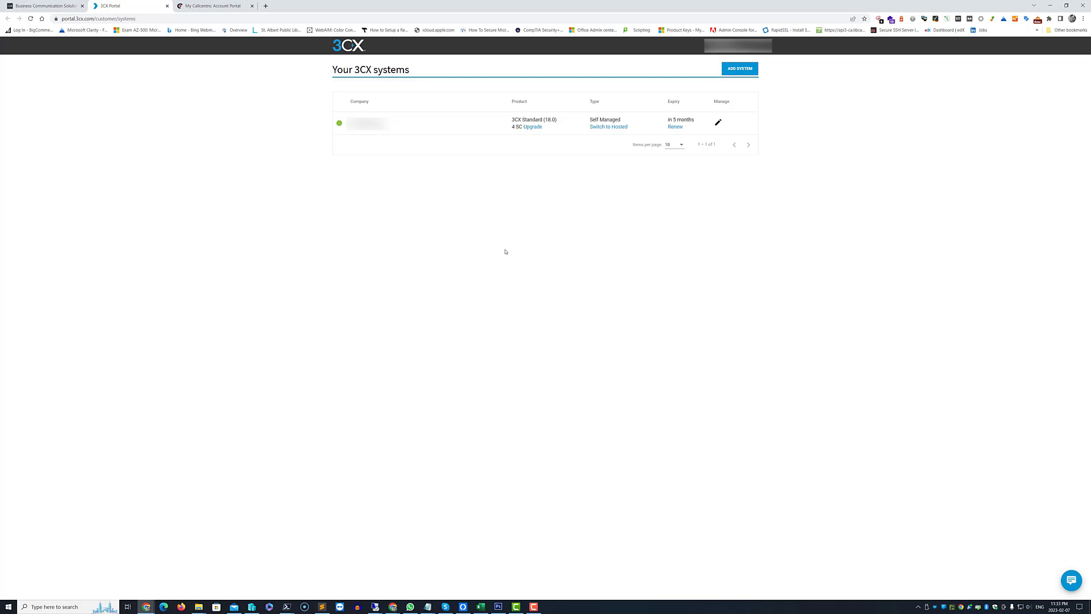
left_click(738, 45)
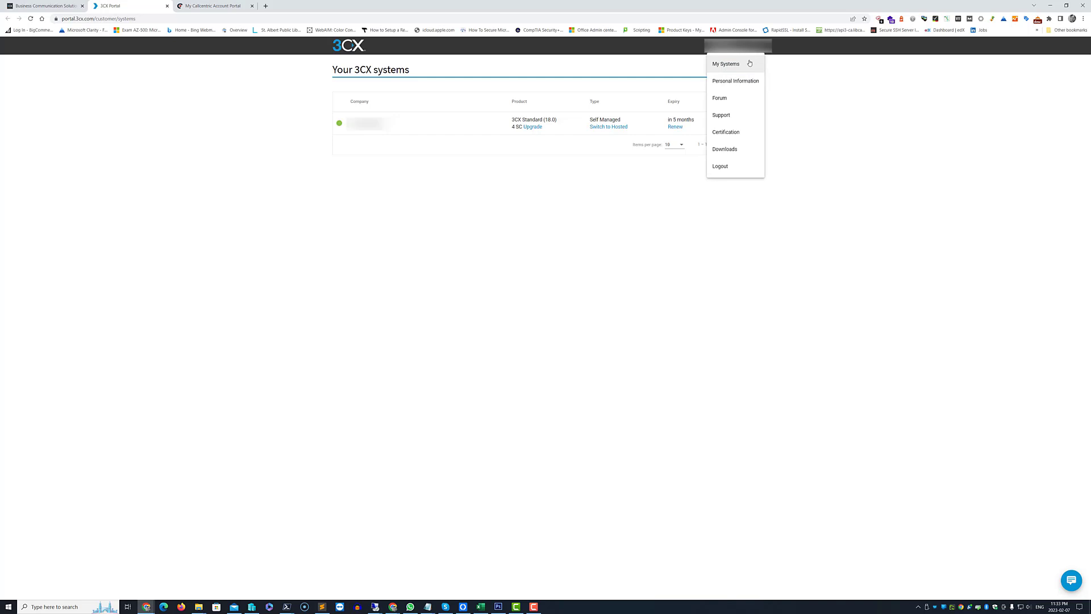
Review the Windows, Linux and Raspbian builds on the Downloads page, then return to My Systems.
left_click(730, 155)
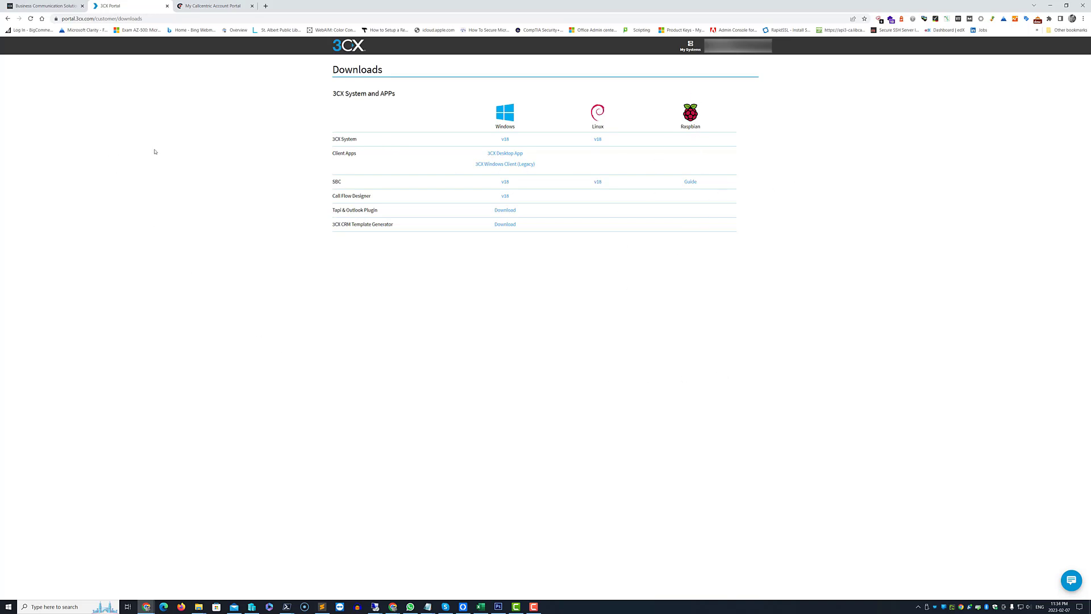
left_click_drag(334, 180, 343, 183)
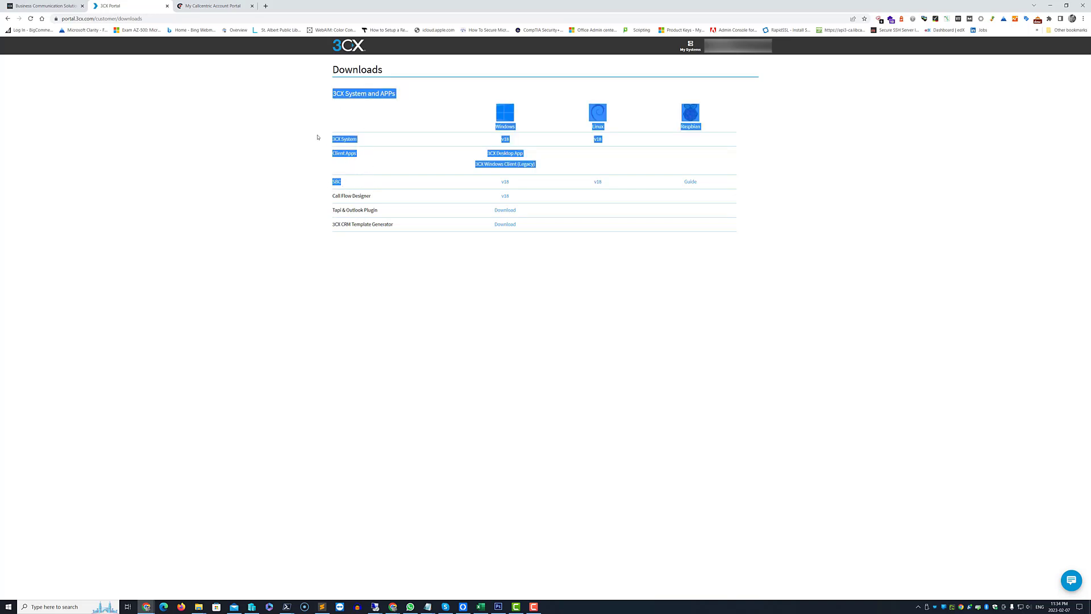
left_click(339, 140)
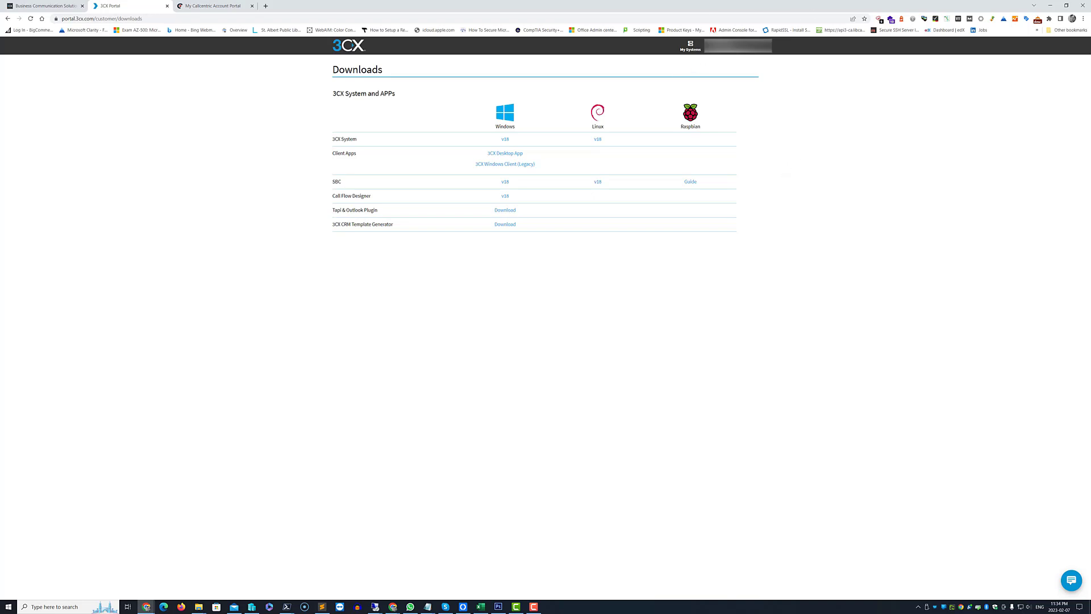
left_click(695, 49)
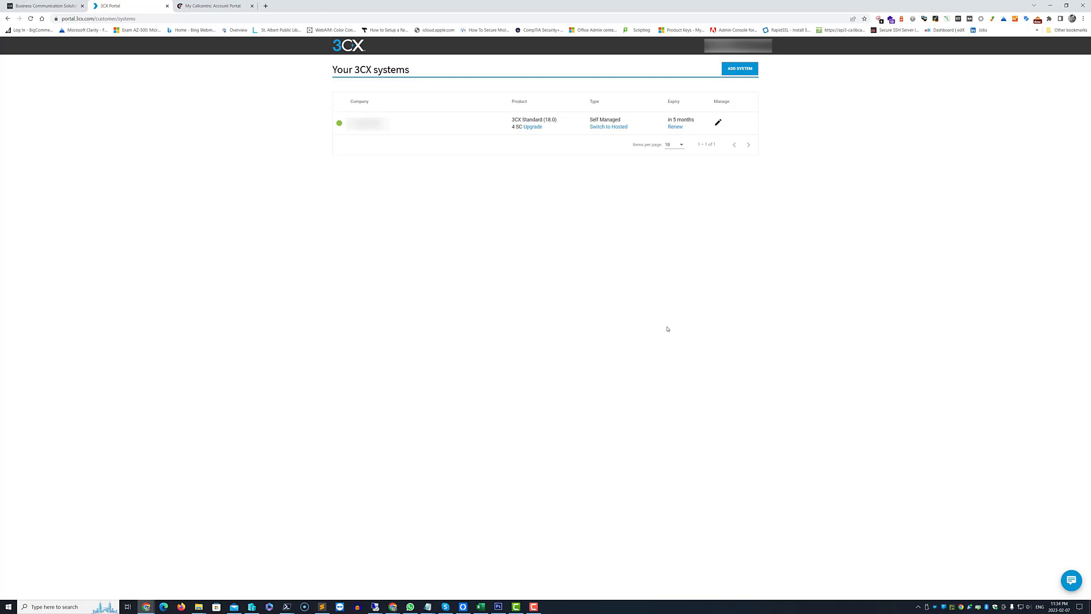
Switch over to the Callcentric account portal tab.
key("ctrl+Tab")
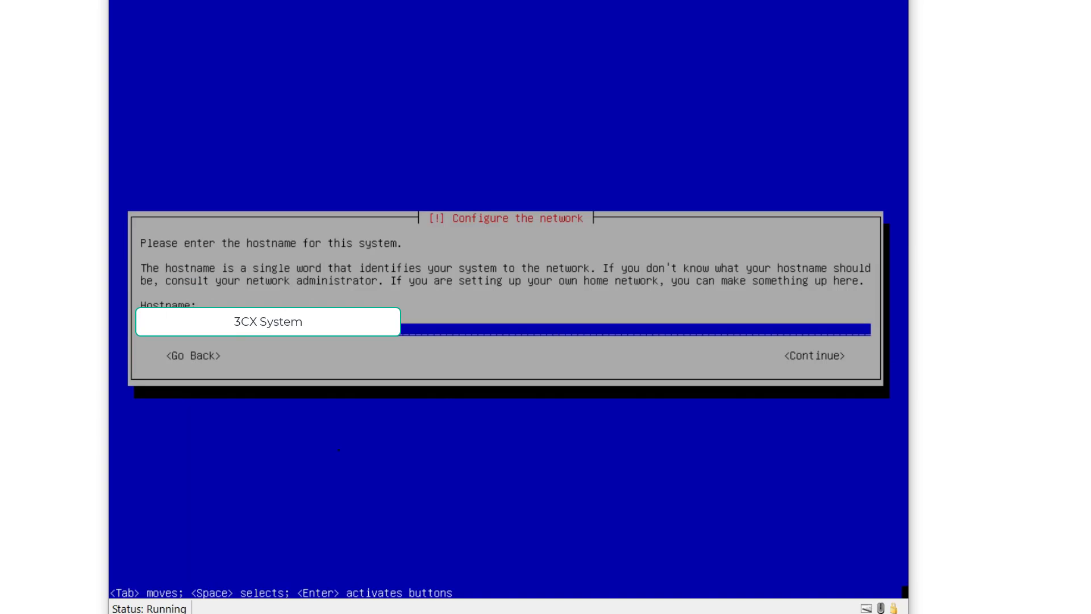
Accept the default hostname and domain name, with English as the installation language.
key("Tab")
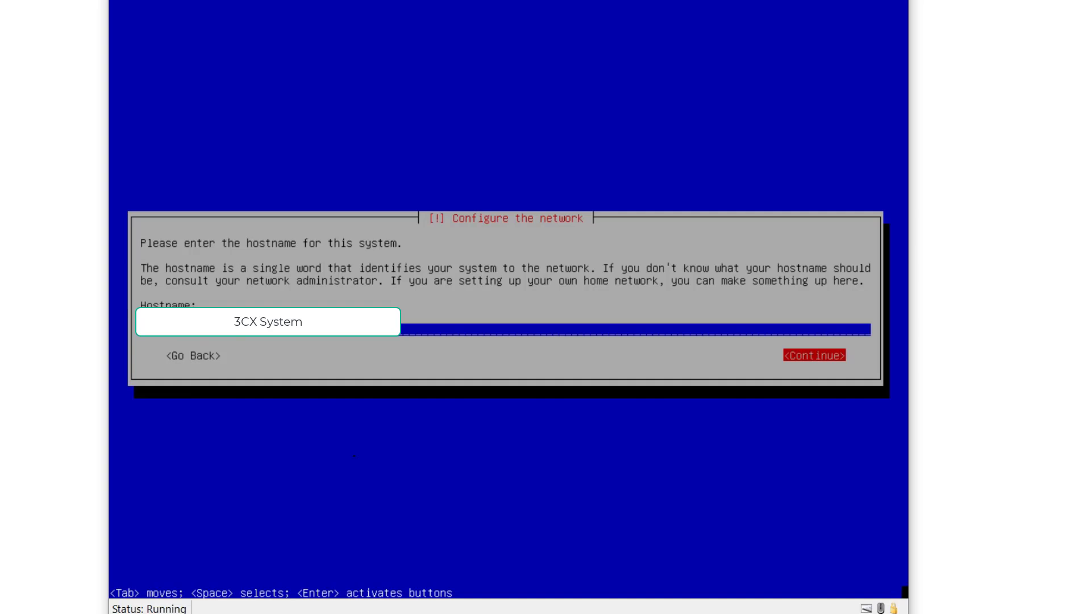
key("Return")
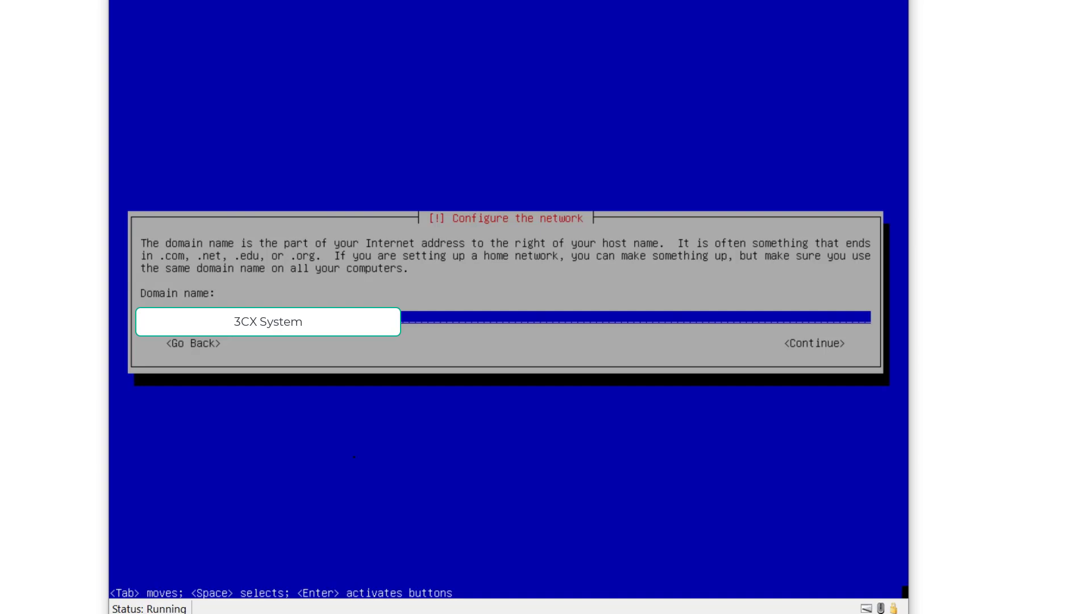
key("Tab")
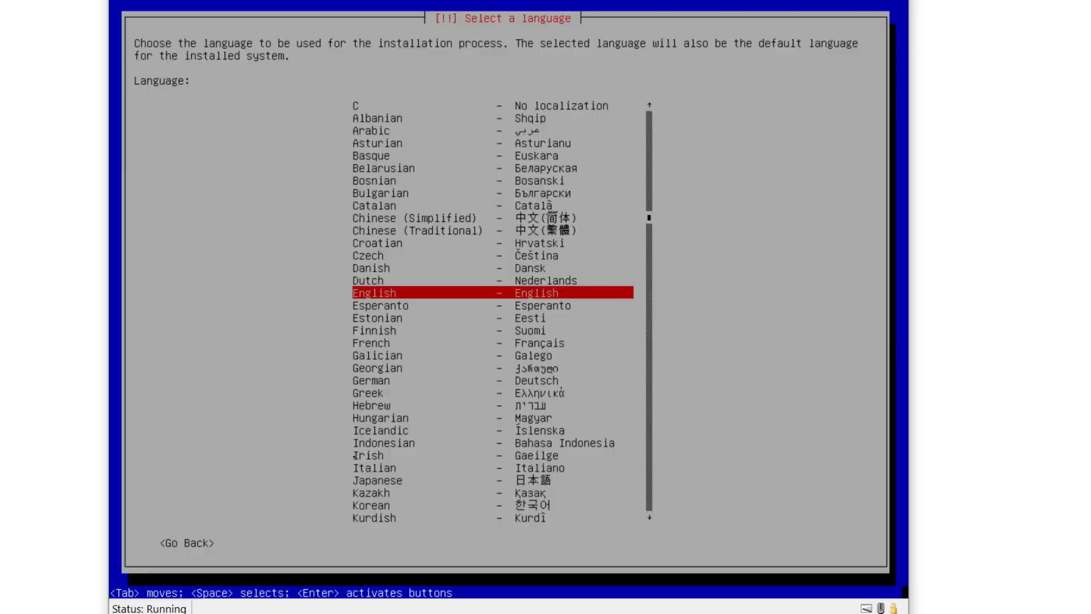
key("Return")
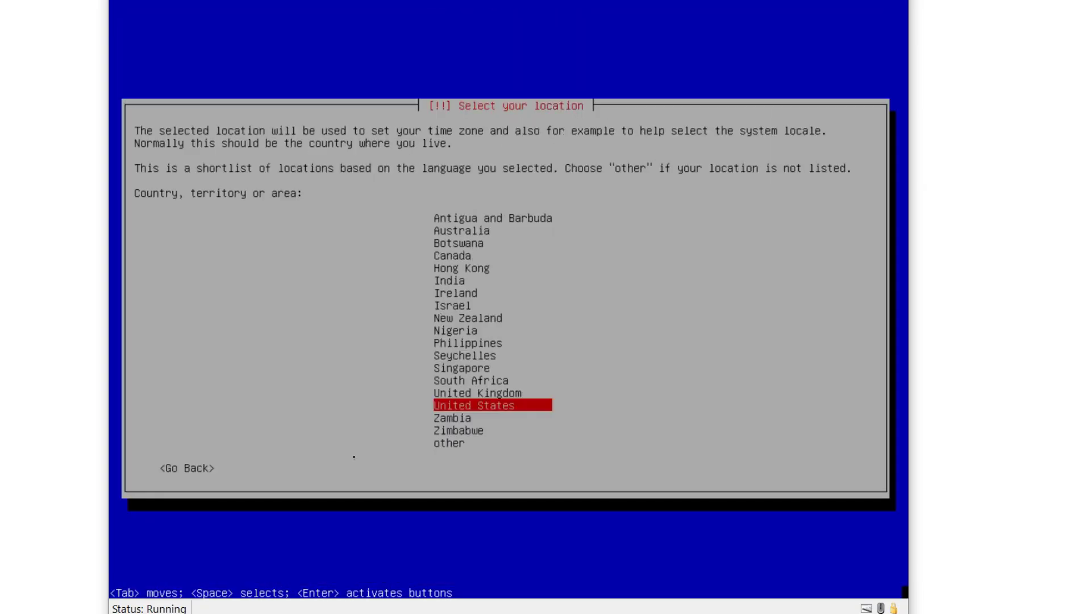
Set the location to Canada and the keymap to American English.
key("Up")
key("Up")
key("Up")
key("Up")
key("Up")
key("Up")
key("Up")
key("Up")
key("Up")
key("Up")
key("Up")
key("Up")
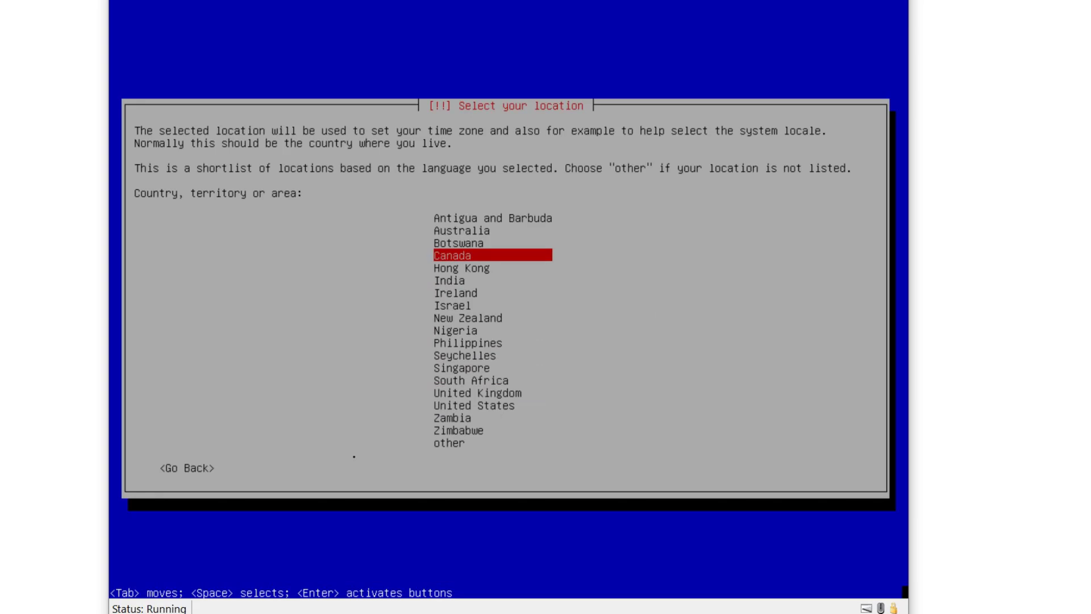
key("Return")
key("Down")
key("Down")
key("Down")
key("Down")
key("Down")
key("Down")
key("Down")
key("Down")
key("Down")
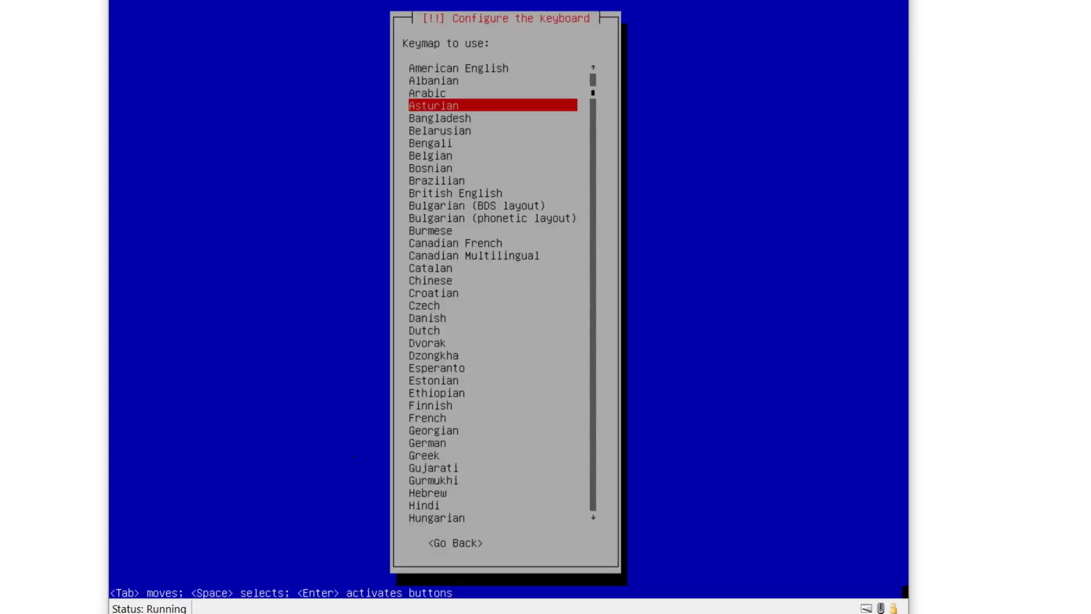
key("Down")
key("Down")
key("Down")
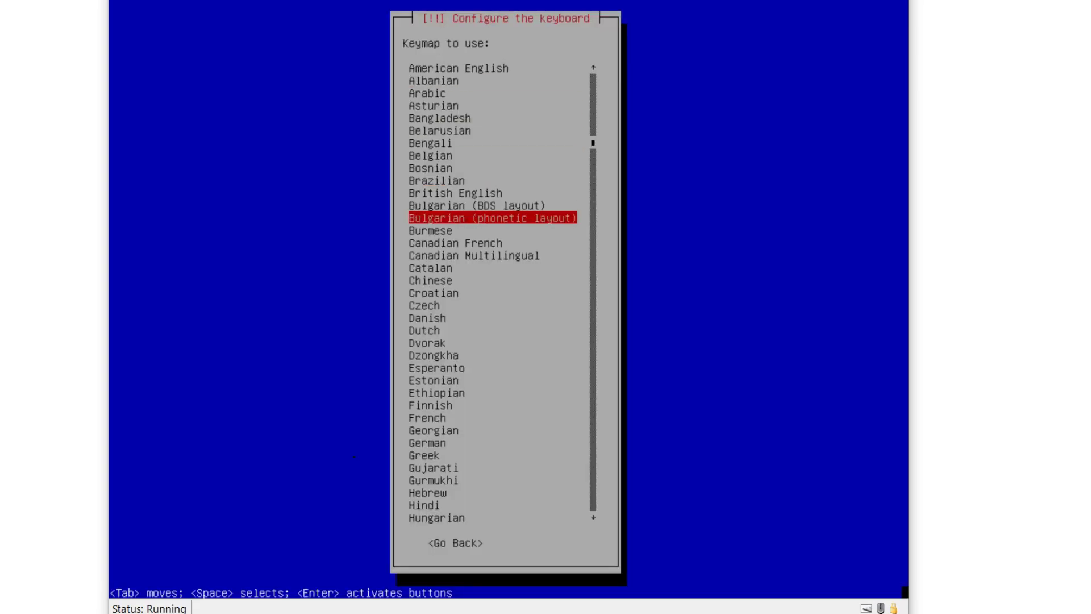
key("Up")
key("Up")
key("Up")
key("Up")
key("Up")
key("Up")
key("Up")
key("Up")
key("Up")
key("Up")
key("Up")
key("Up")
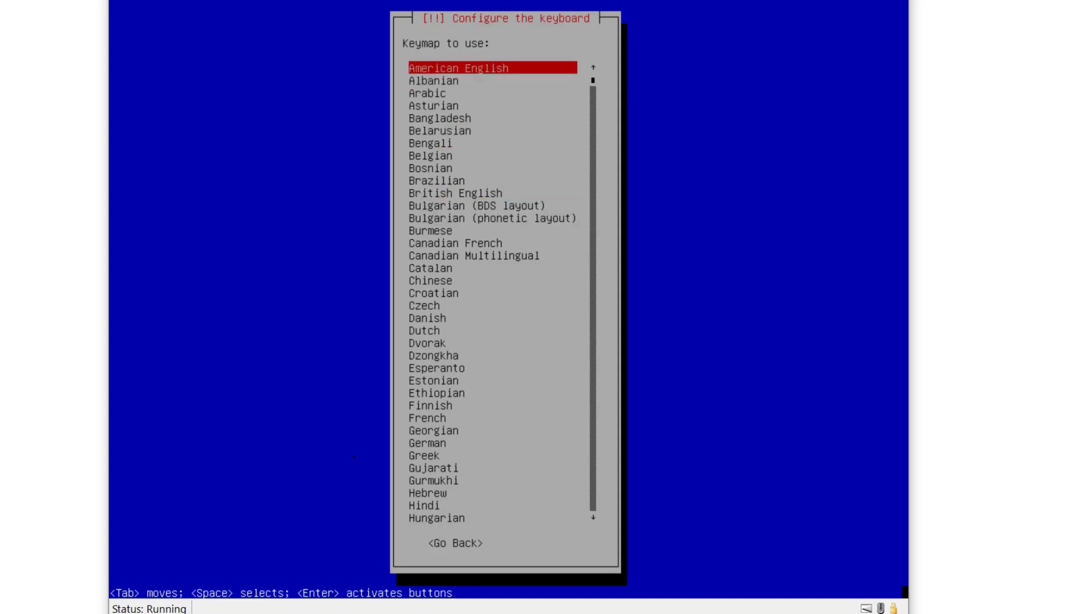
key("Return")
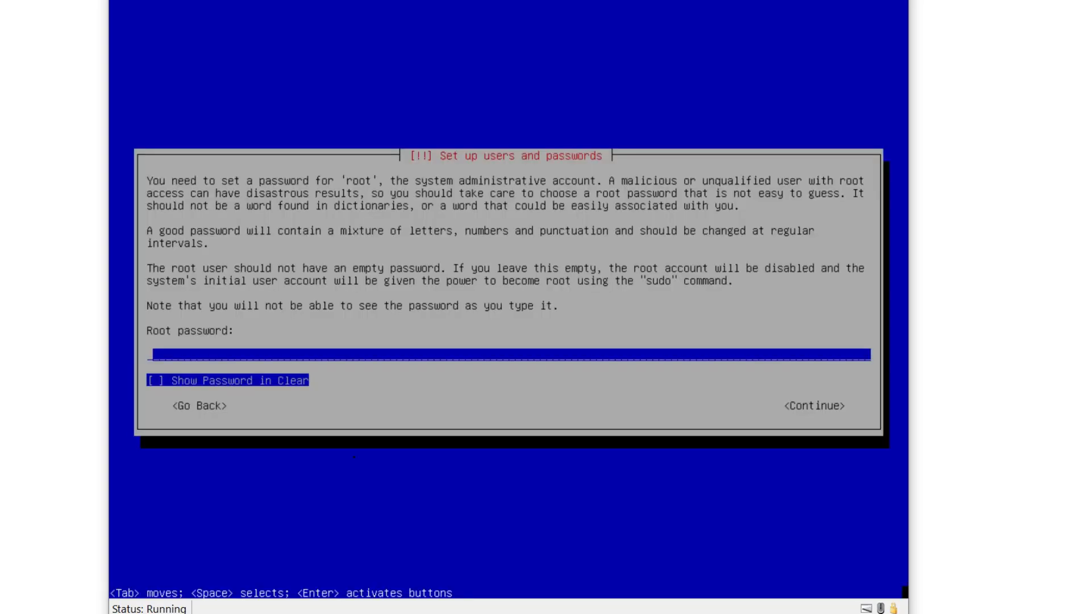
Enter the root password and re-enter it to verify.
type("*******")
key("Return")
type("*******")
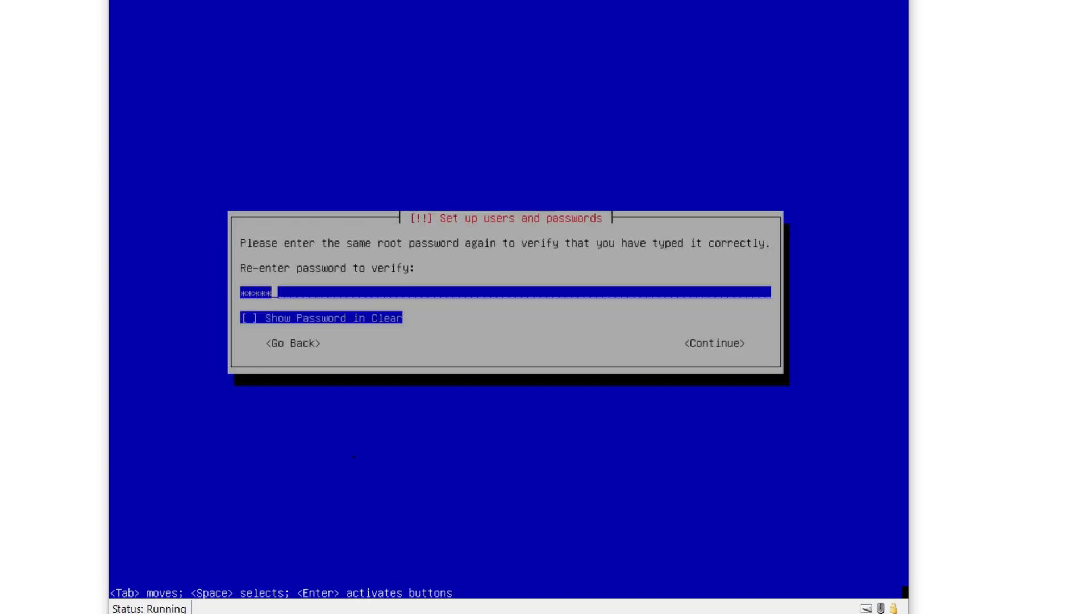
key("Return")
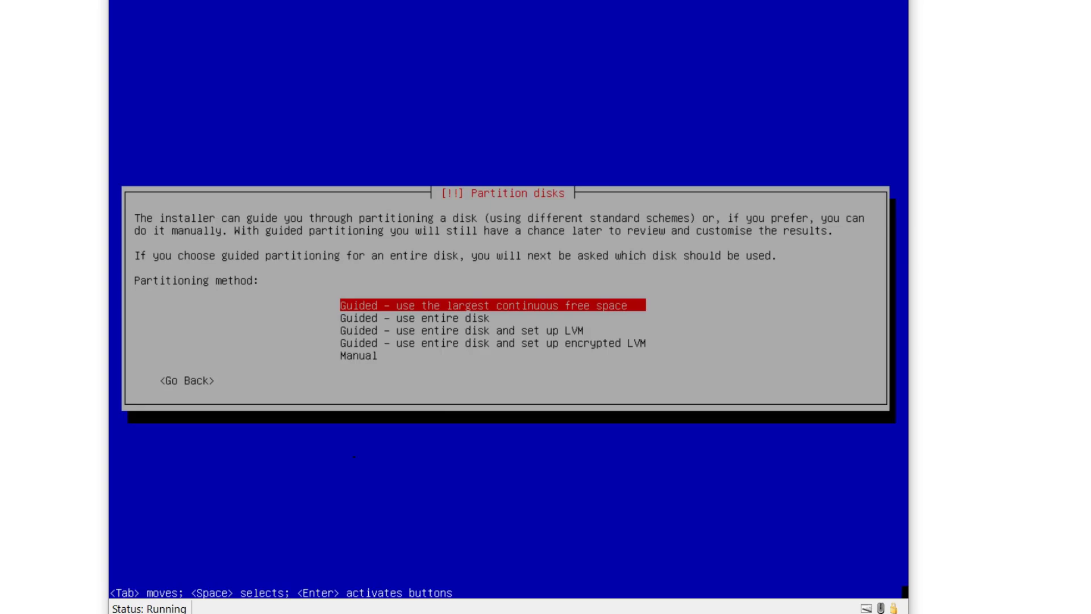
Partition the entire disk with guided partitioning and write the changes to disk.
key("Down")
key("Return")
key("Return")
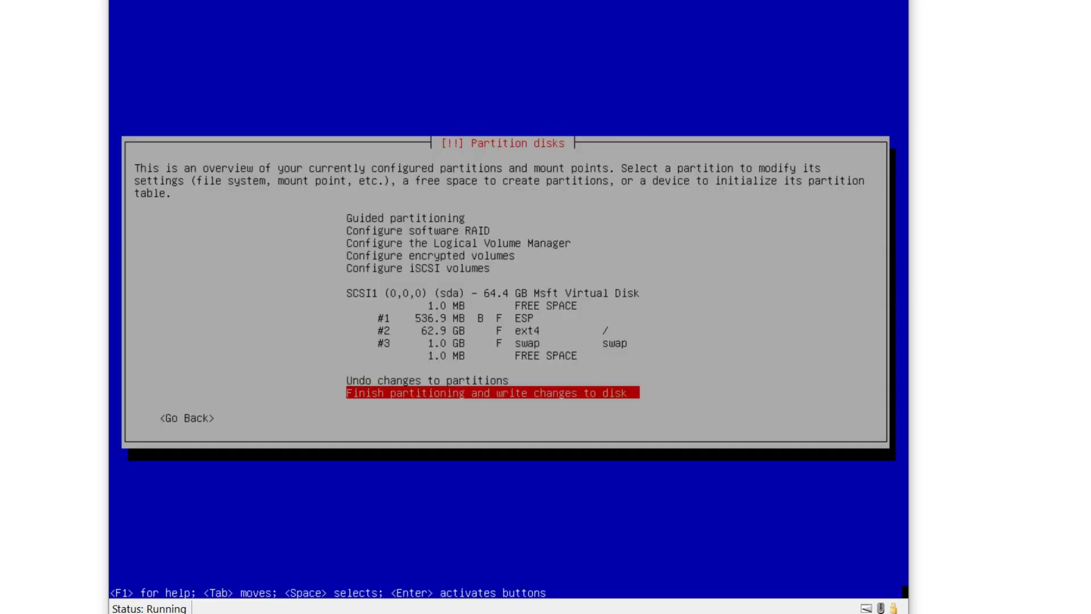
key("Return")
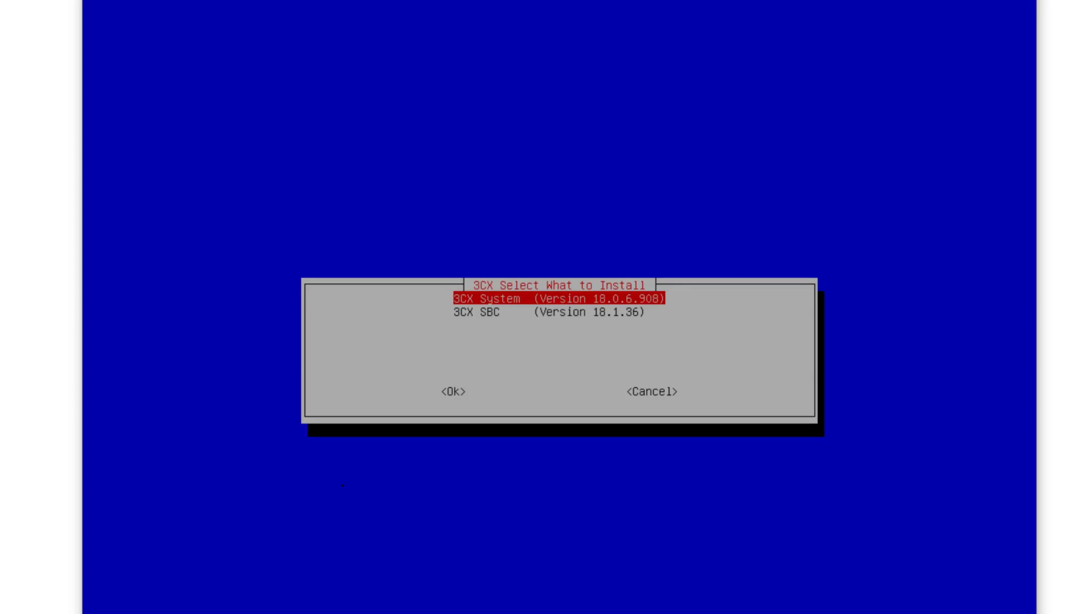
Install 3CX System 18.0.6.908 and accept its licence agreement.
key("Return")
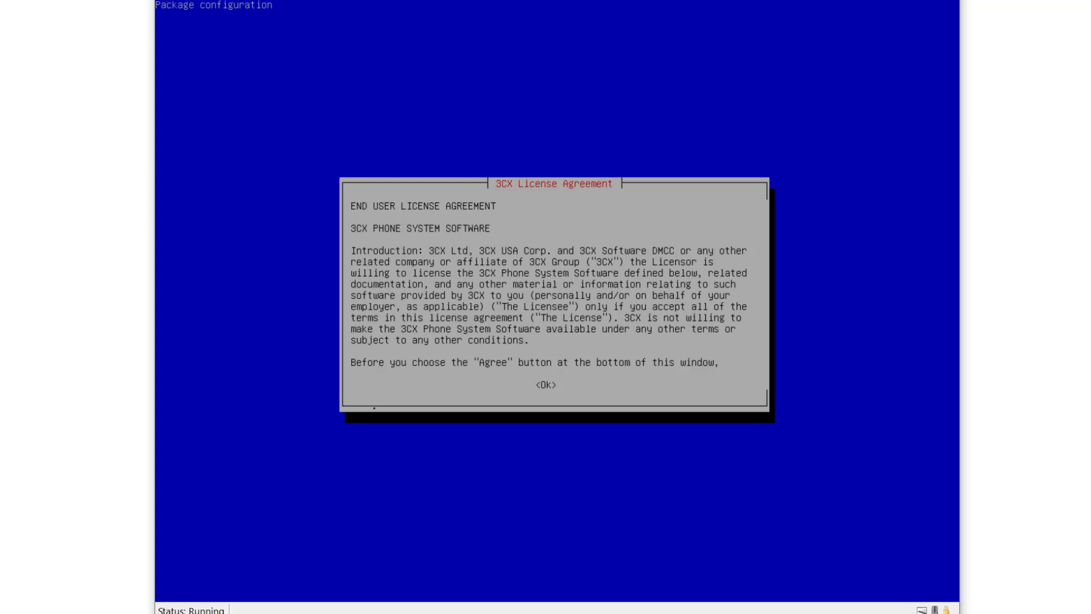
key("Tab")
key("Return")
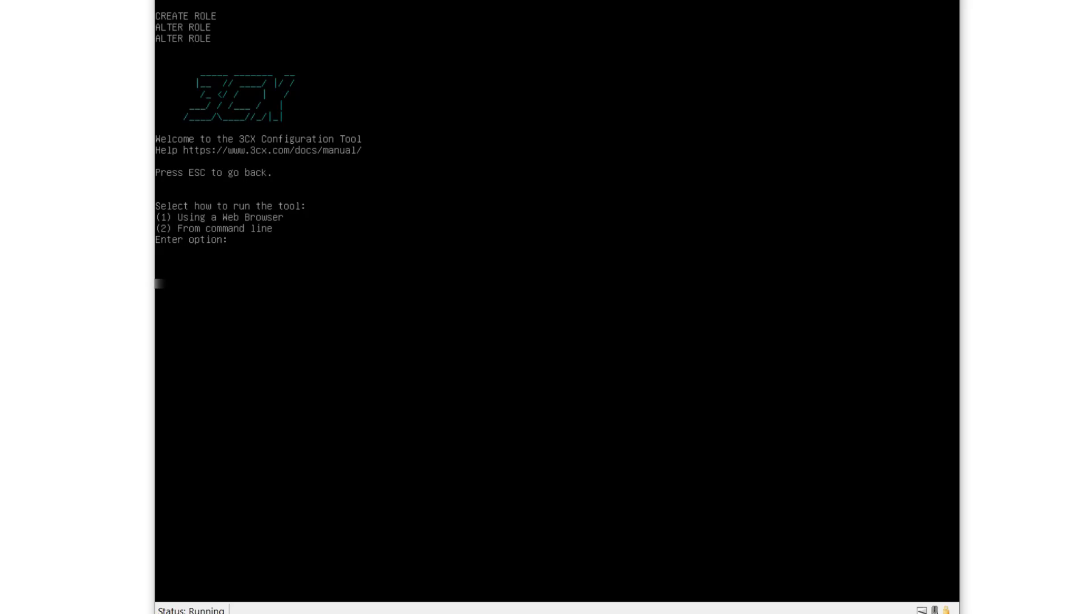
Choose option 1 to run the 3CX Configuration Tool in a web browser.
type("1")
key("Return")
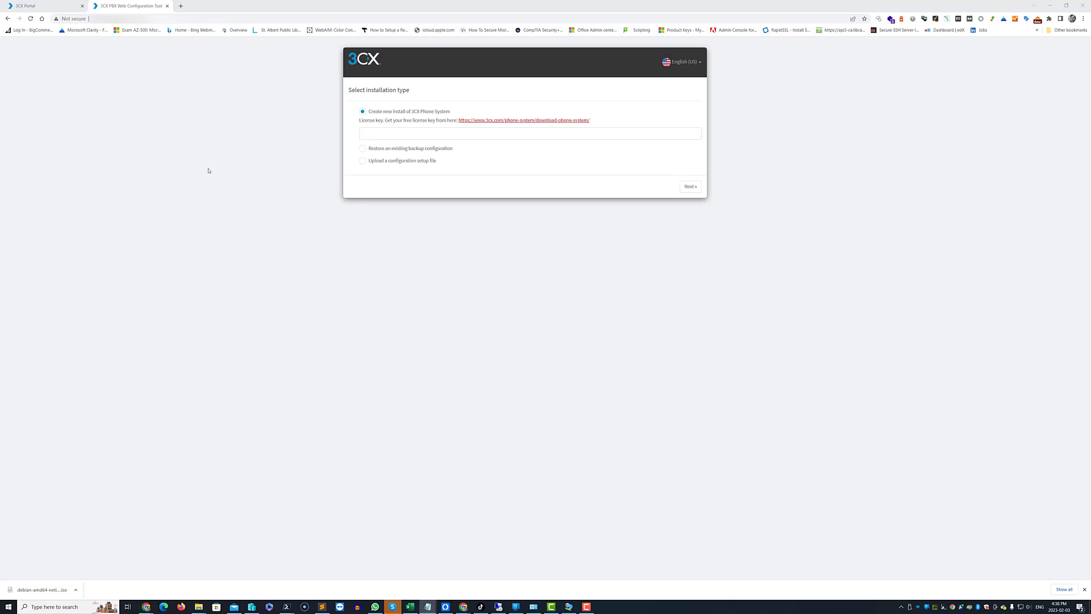
Paste the licence key into the License Key field for the new install.
left_click(433, 136)
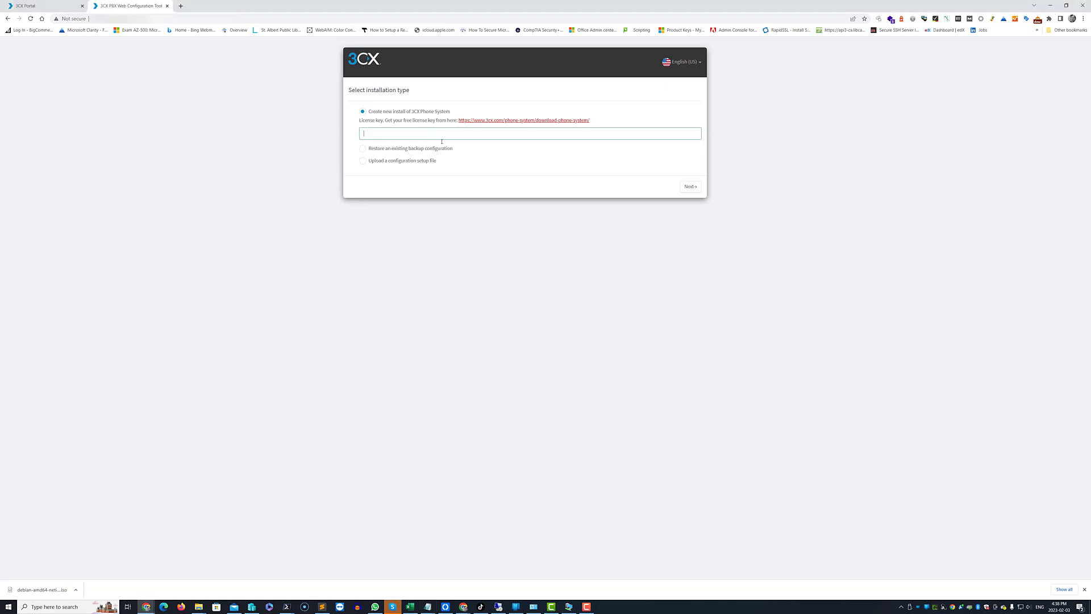
key("ctrl+v")
Continue past the licence key, enter 'admin' as the root username with a password, and submit.
left_click(688, 187)
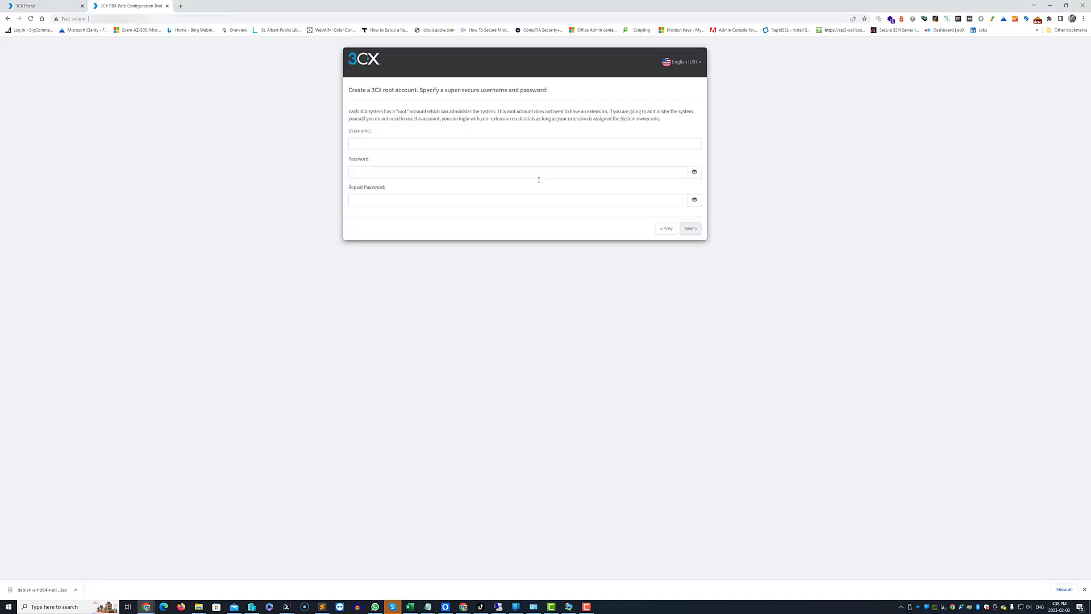
left_click(444, 146)
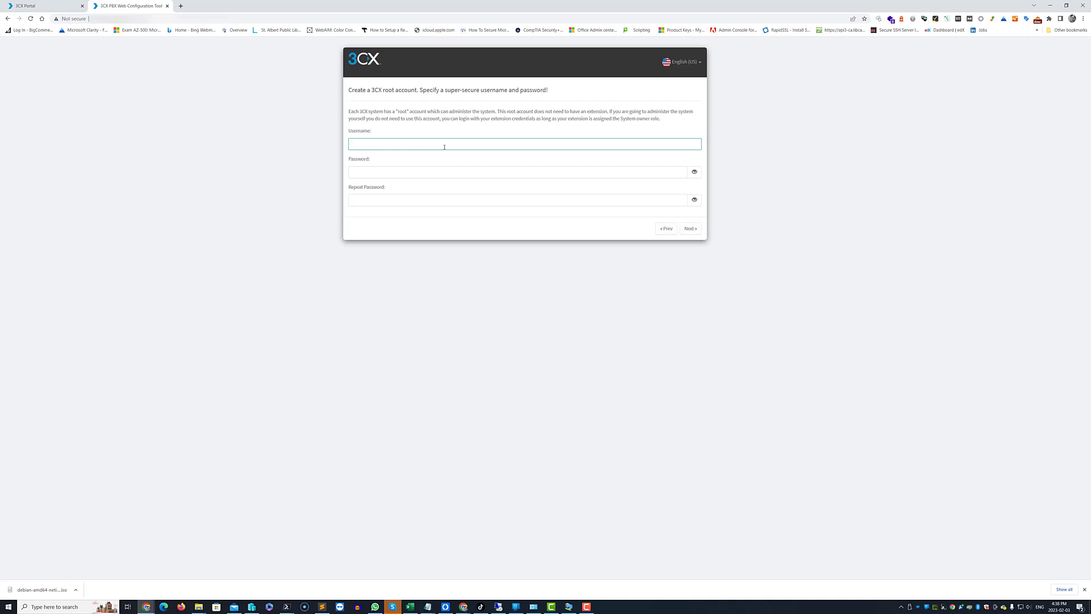
type("admin")
key("Tab")
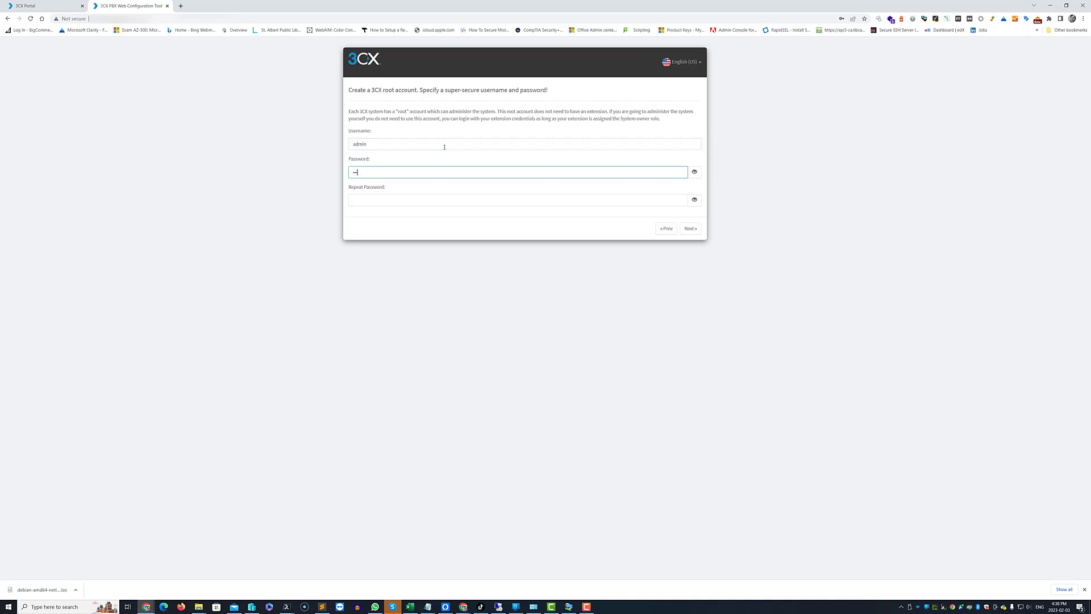
key("Tab")
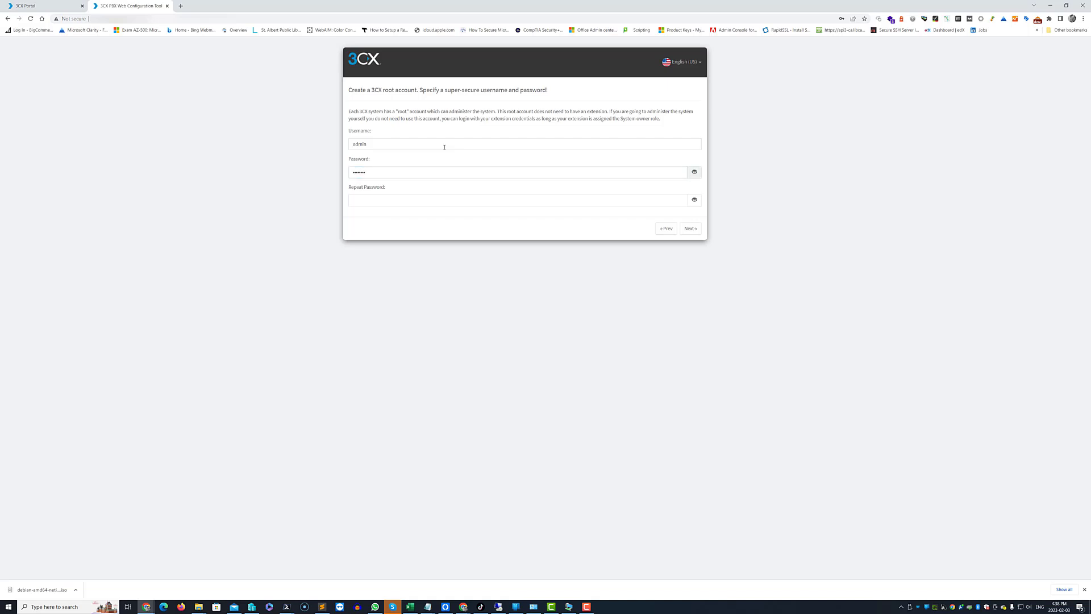
key("Tab")
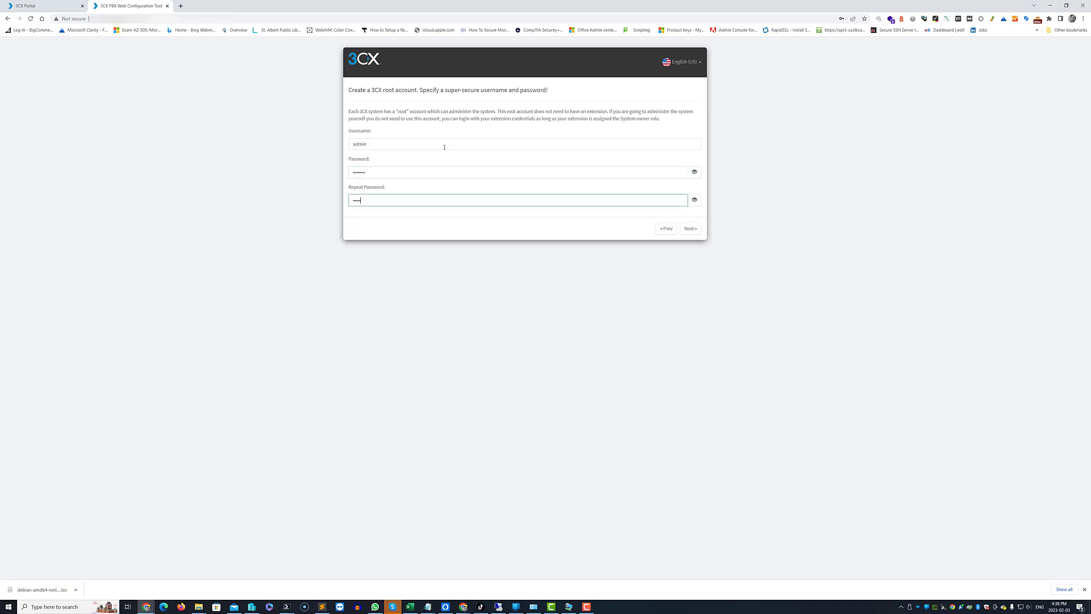
left_click(689, 229)
Replace the rejected password with a stronger one and retype it in Repeat Password.
double_click(407, 169)
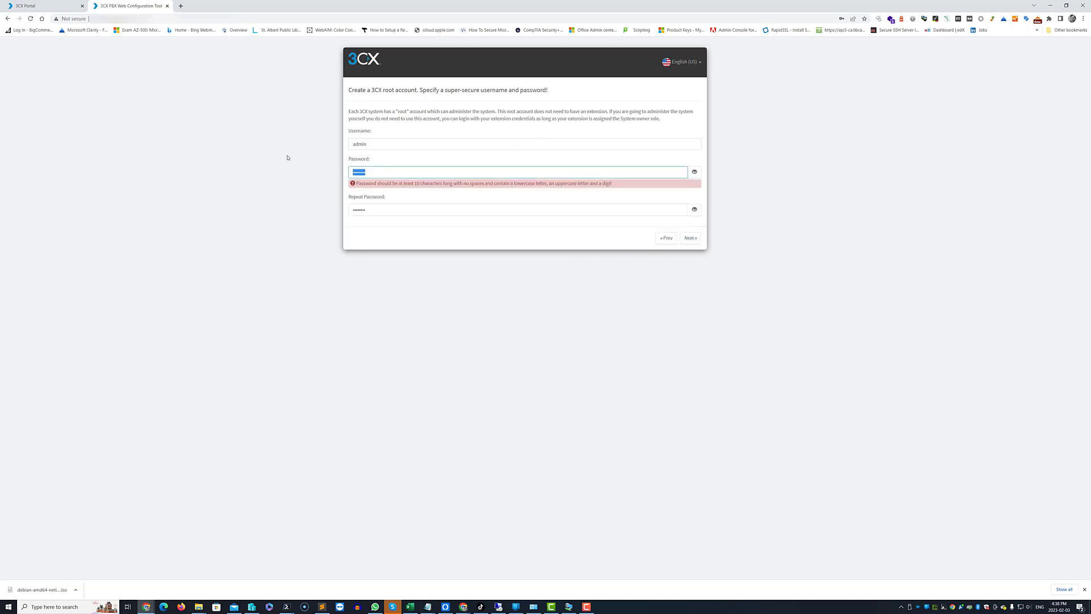
key("BackSpace")
type("1!")
key("Tab")
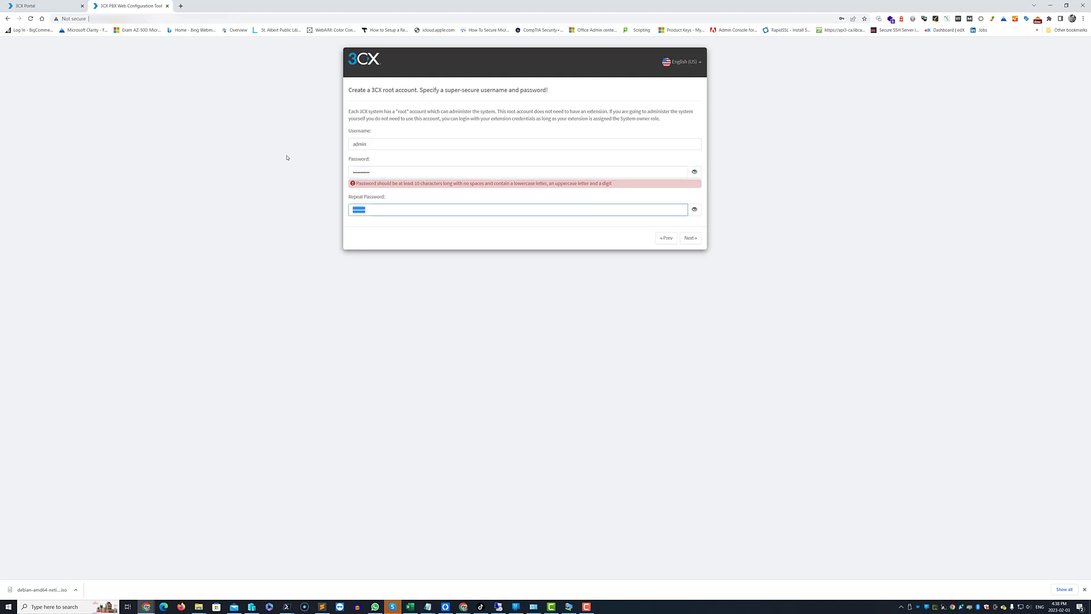
type("P")
key("alt+Tab")
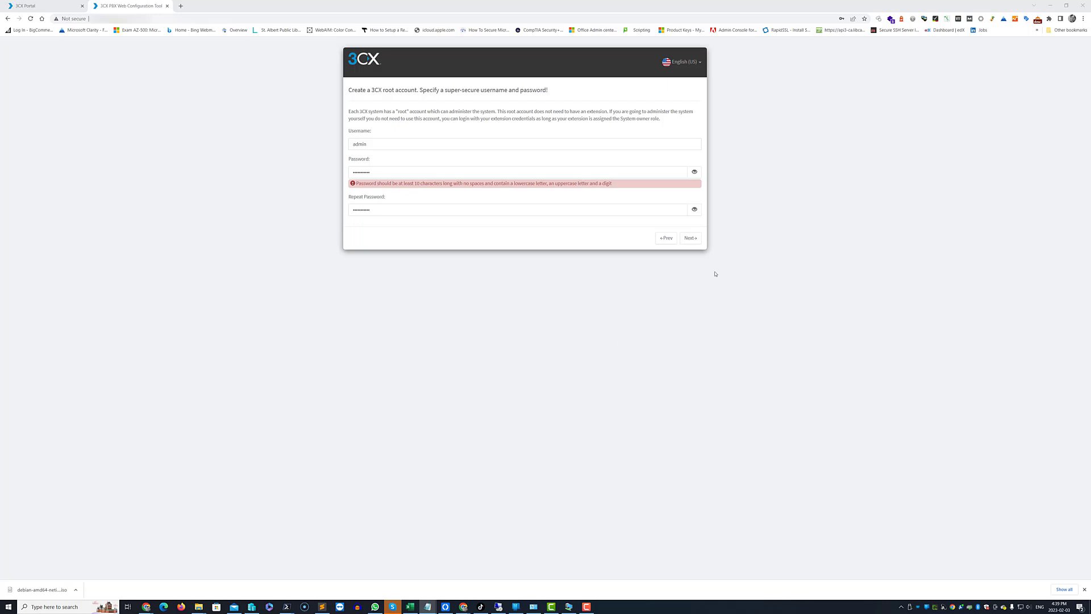
Accept the detected public IP as a dynamic IP and reach port selection.
left_click(689, 238)
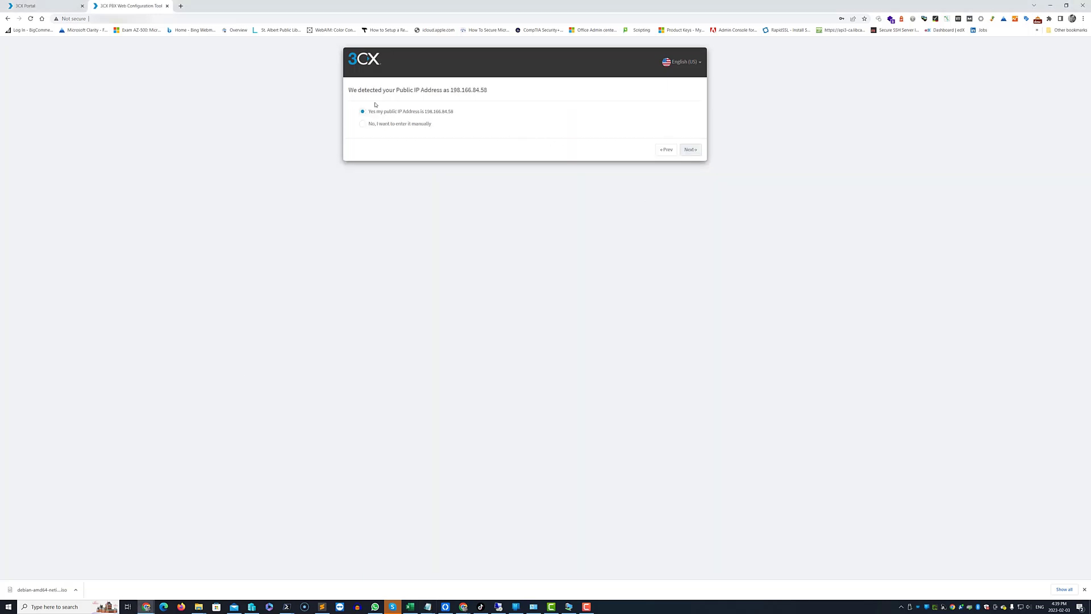
left_click(691, 150)
left_click(384, 145)
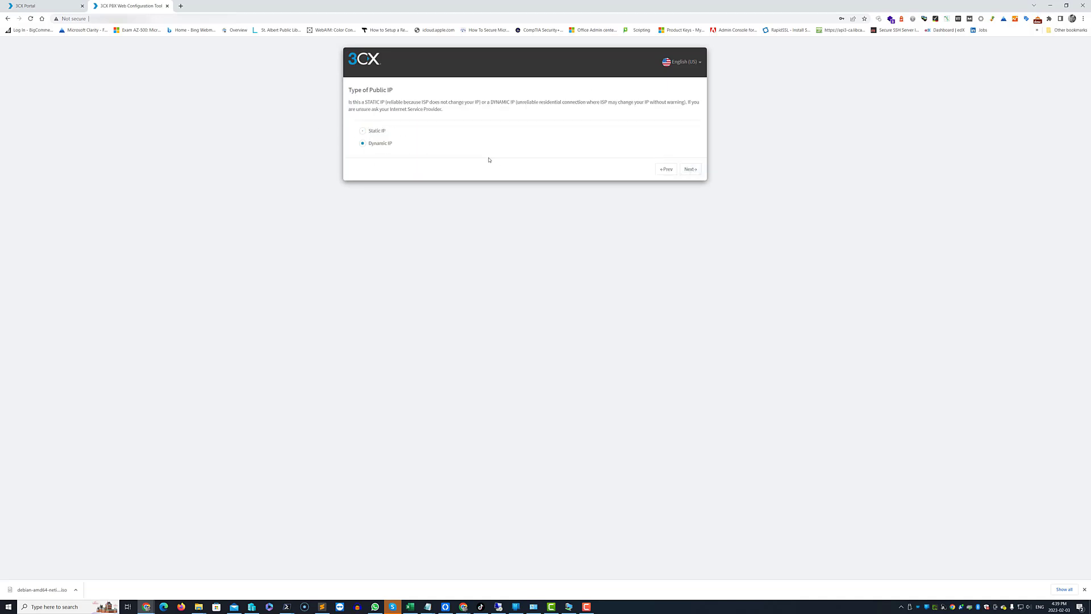
left_click(690, 169)
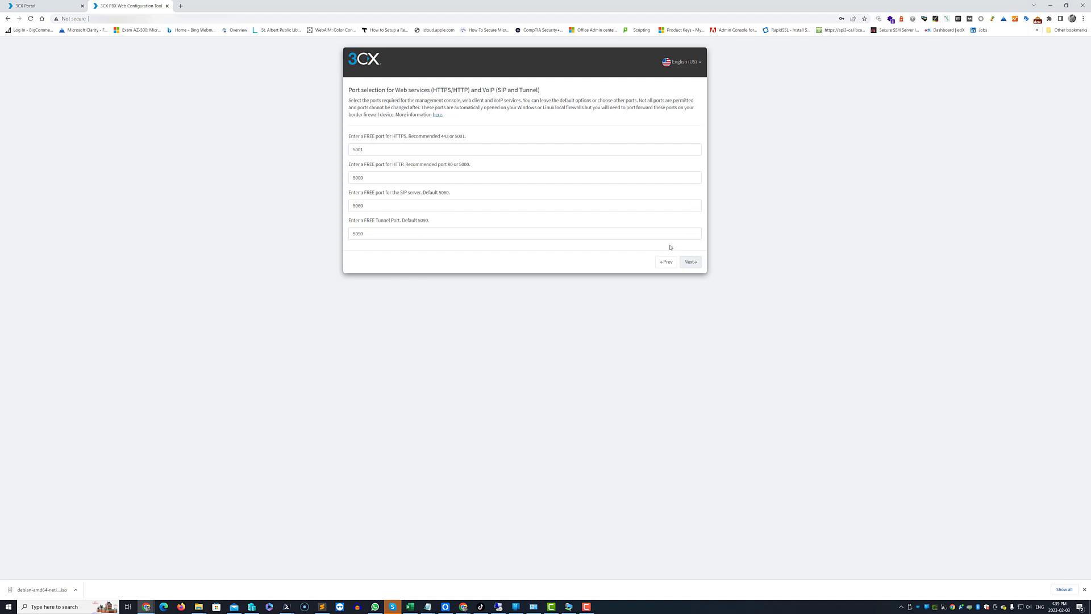
Keep default ports, choose a local IP instead of an FQDN, and generate certificates.
left_click(695, 262)
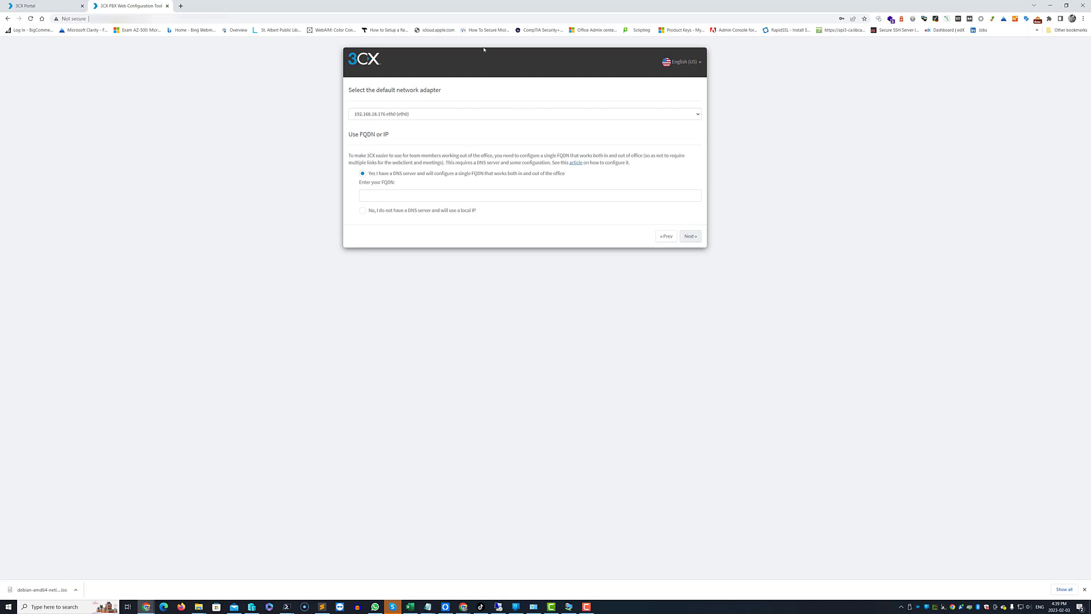
left_click(391, 213)
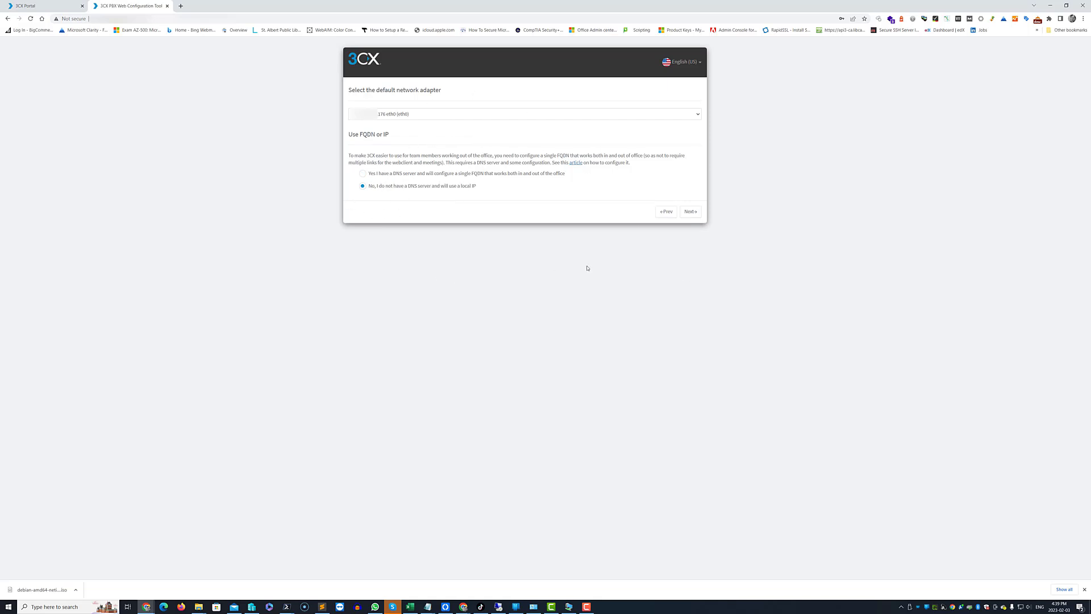
left_click(689, 212)
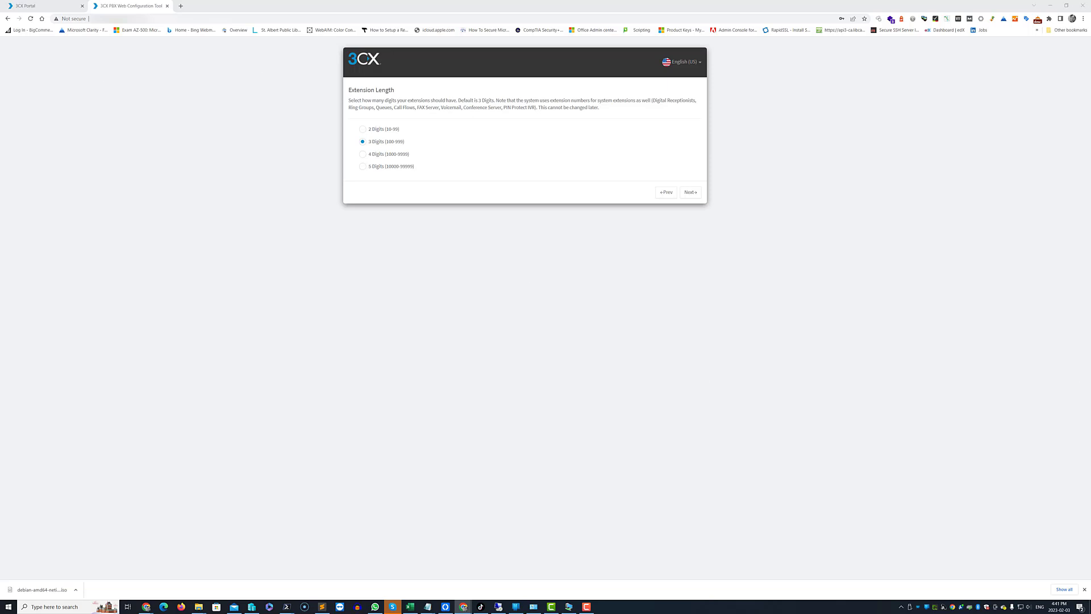
Choose 2 Digits (10-99) as the extension length.
left_click(381, 130)
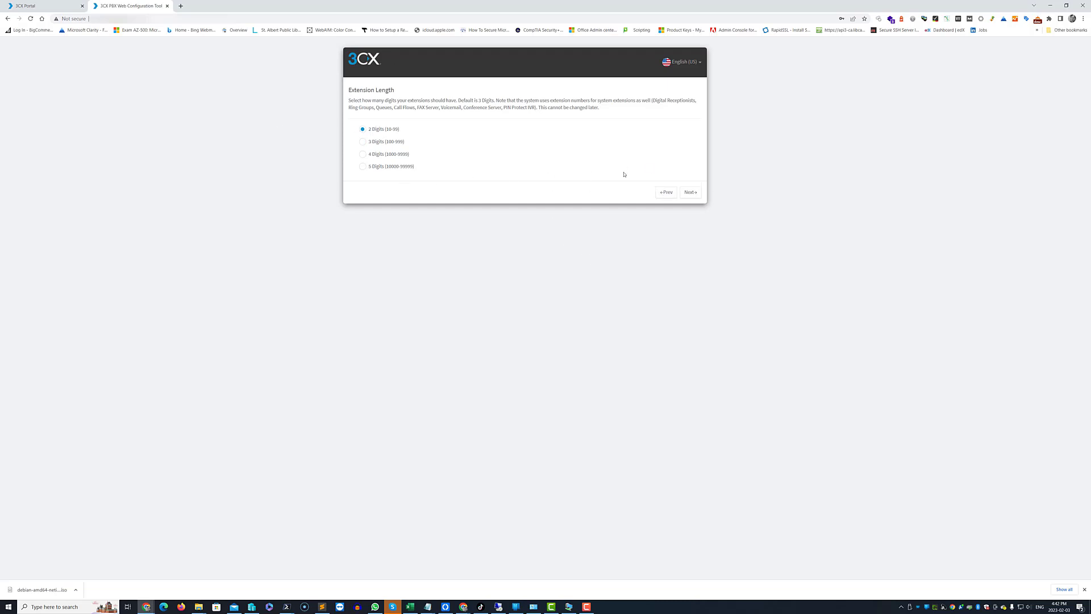
Set country to Canada (1) and time zone to -7:00 Canada (Edmonton, Calgary).
left_click(690, 192)
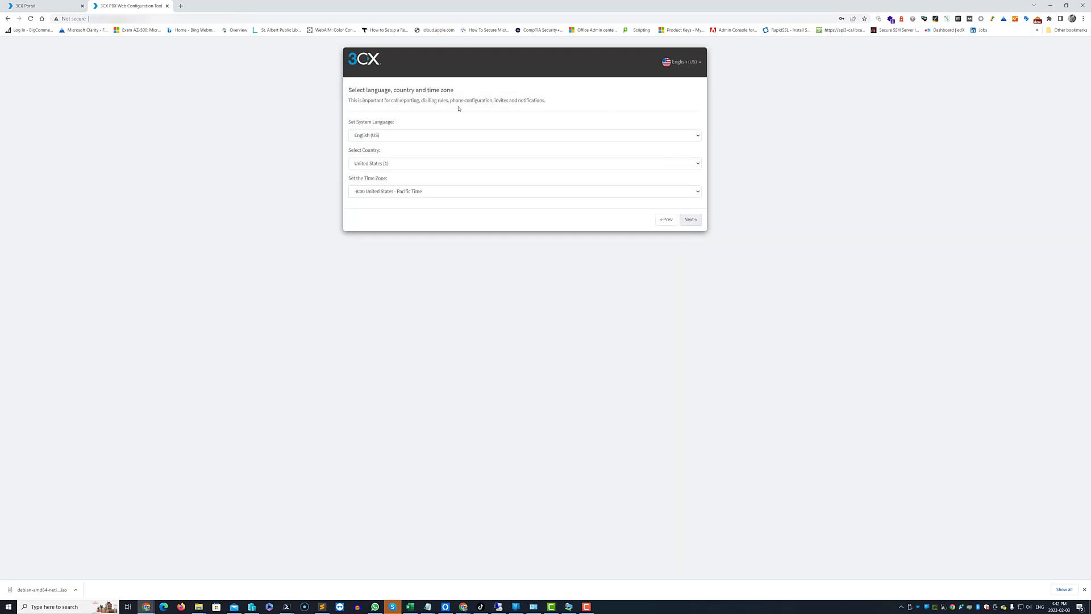
left_click(415, 166)
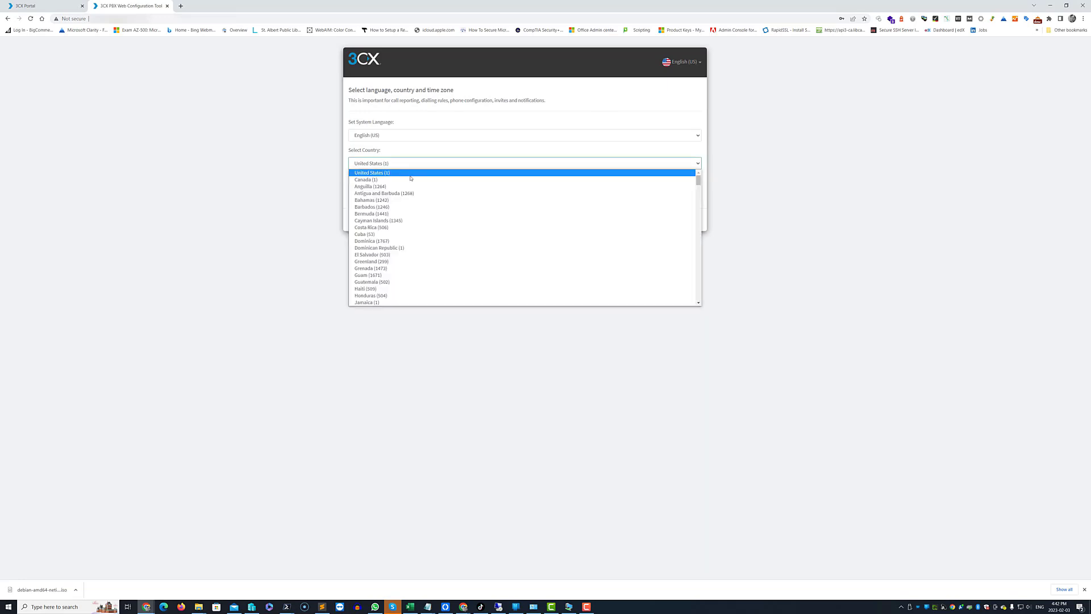
left_click(410, 180)
left_click(441, 193)
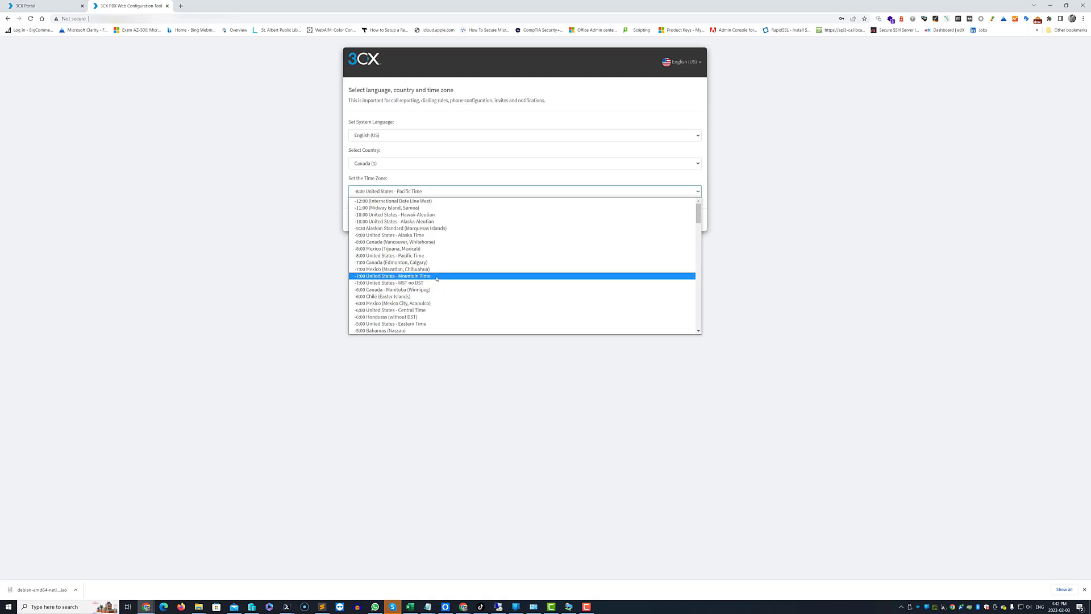
left_click(437, 262)
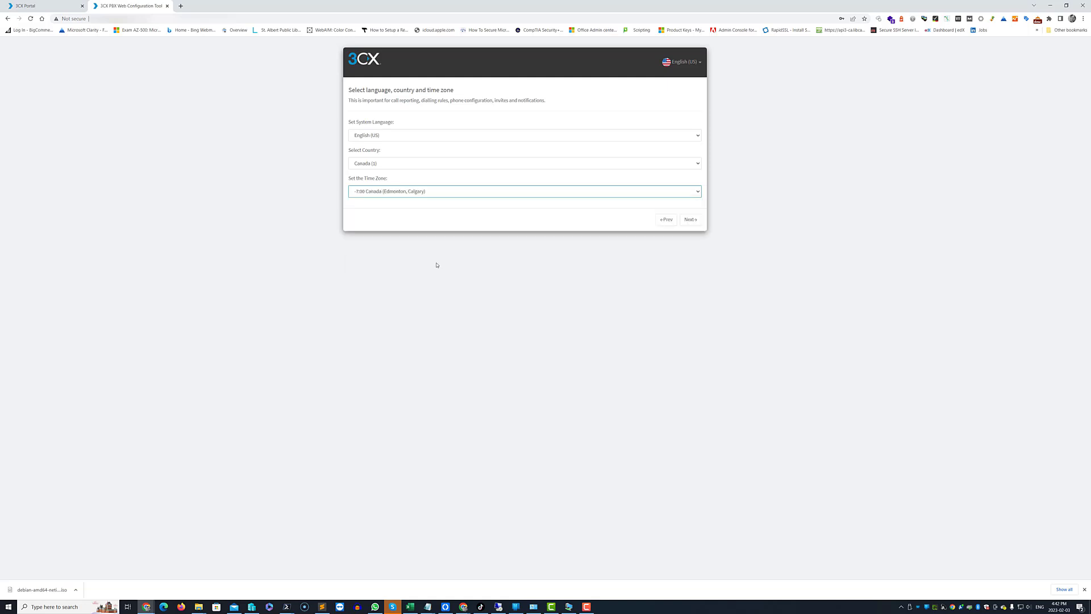
left_click(690, 219)
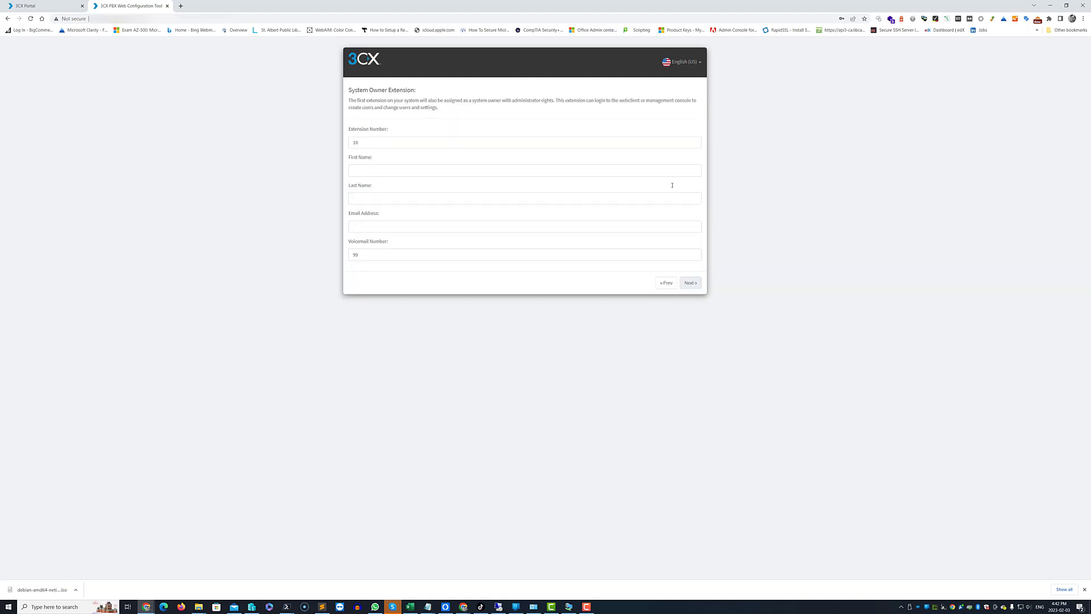
Enter the system owner's first name, last name and e-mail address for extension 10.
left_click(405, 169)
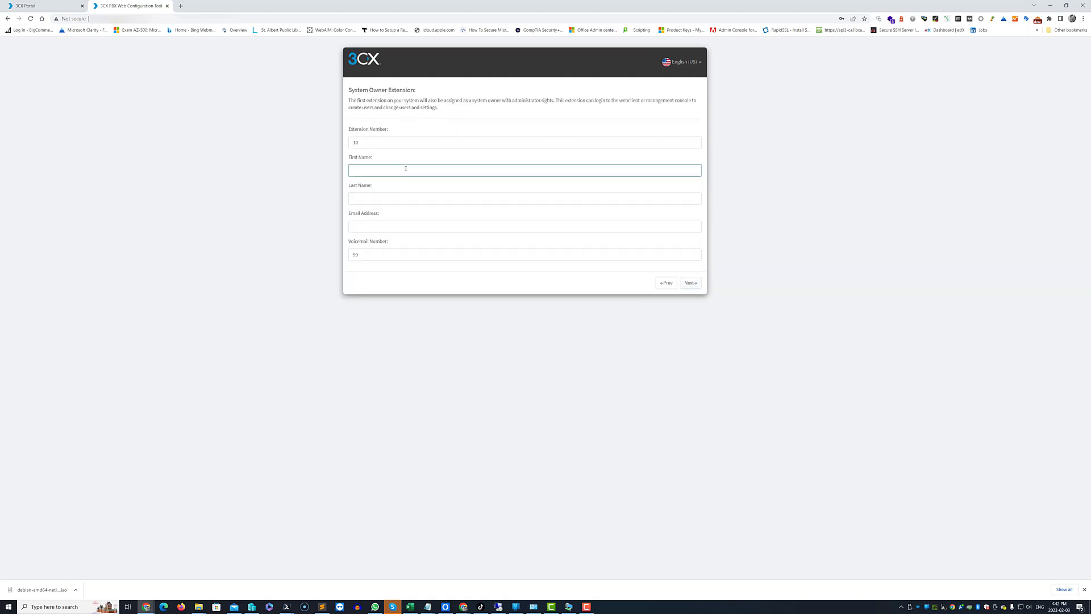
key("Tab")
key("Tab")
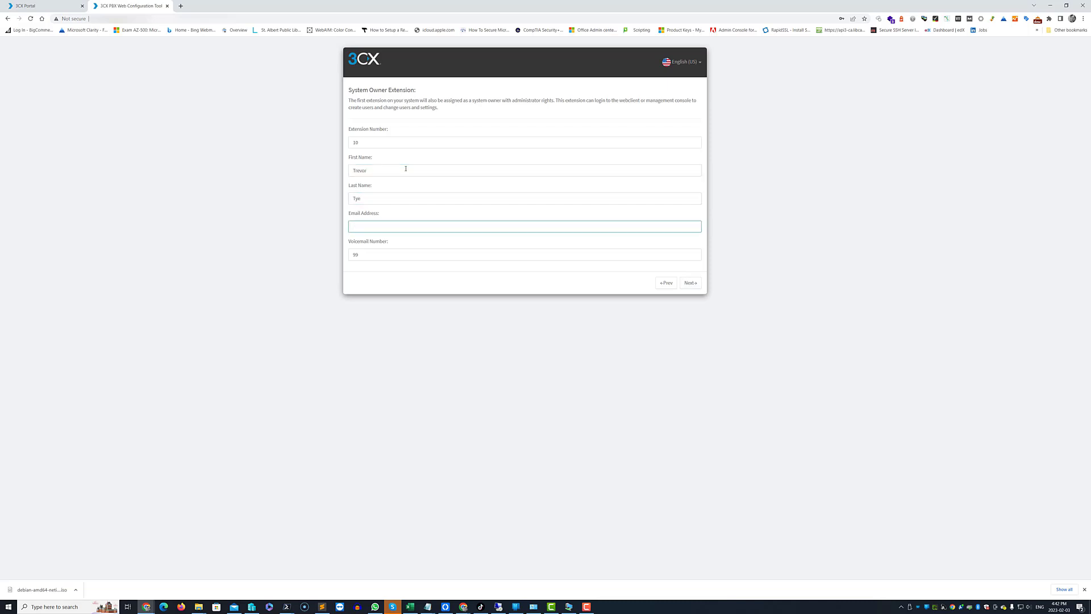
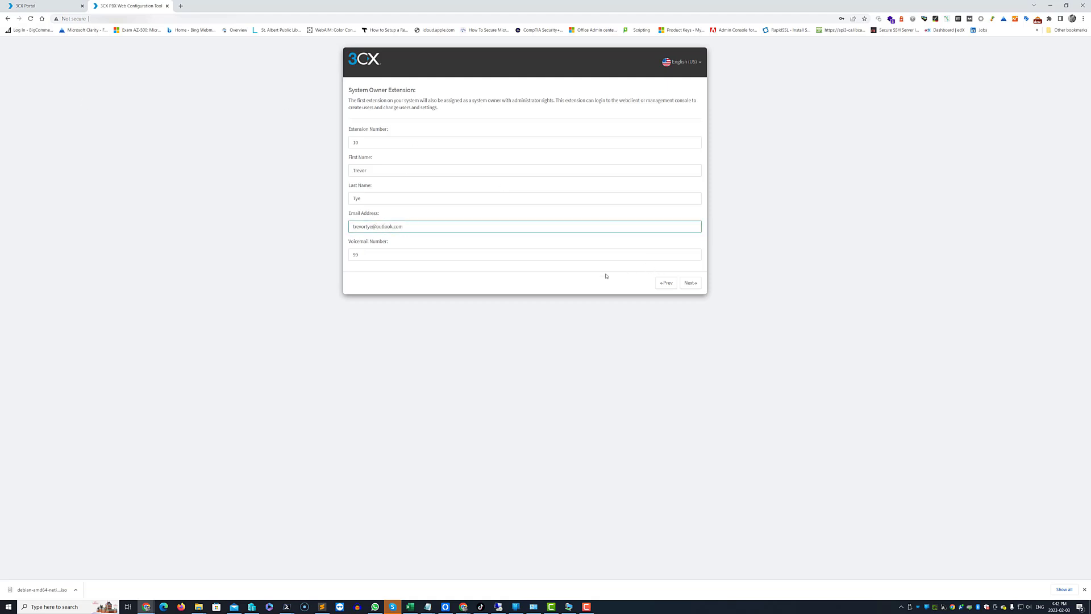
key("alt+Tab")
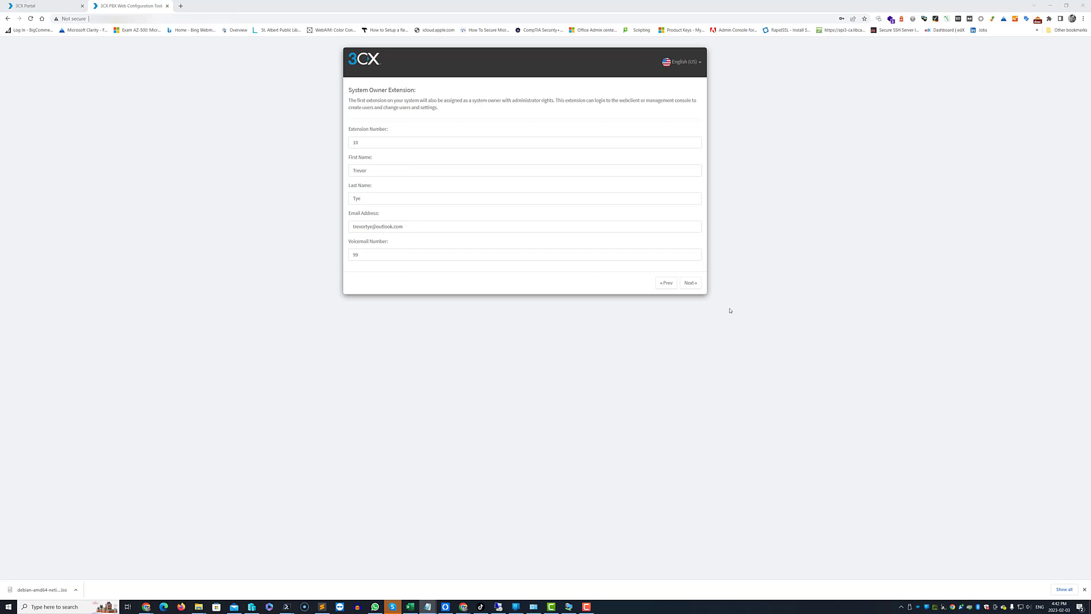
left_click(691, 282)
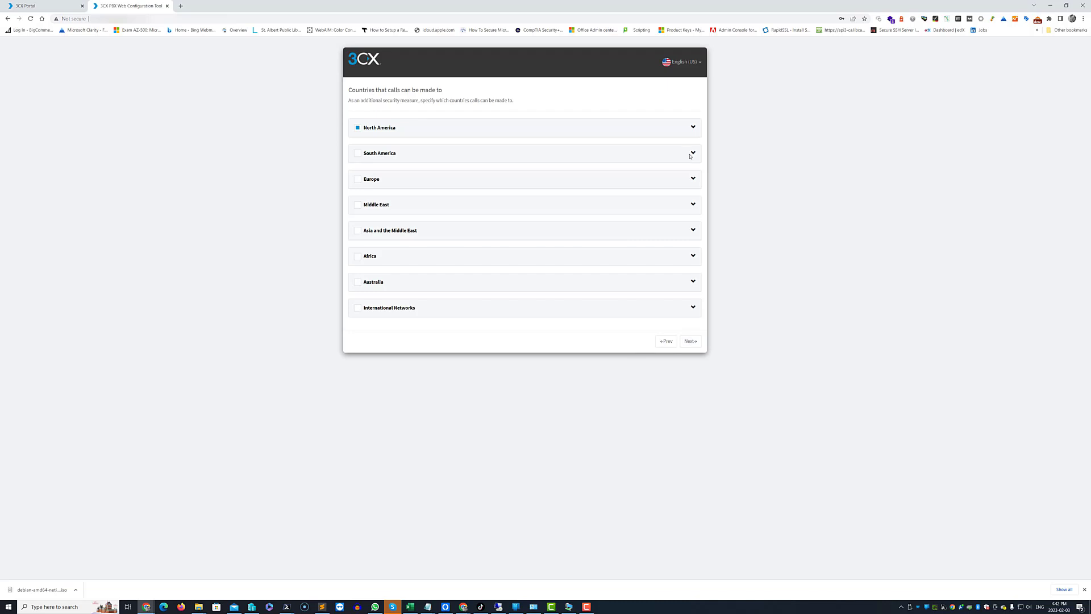
Confirm North America calling and Standard English prompts to create maxindustries.my3cx.ca.
left_click(693, 127)
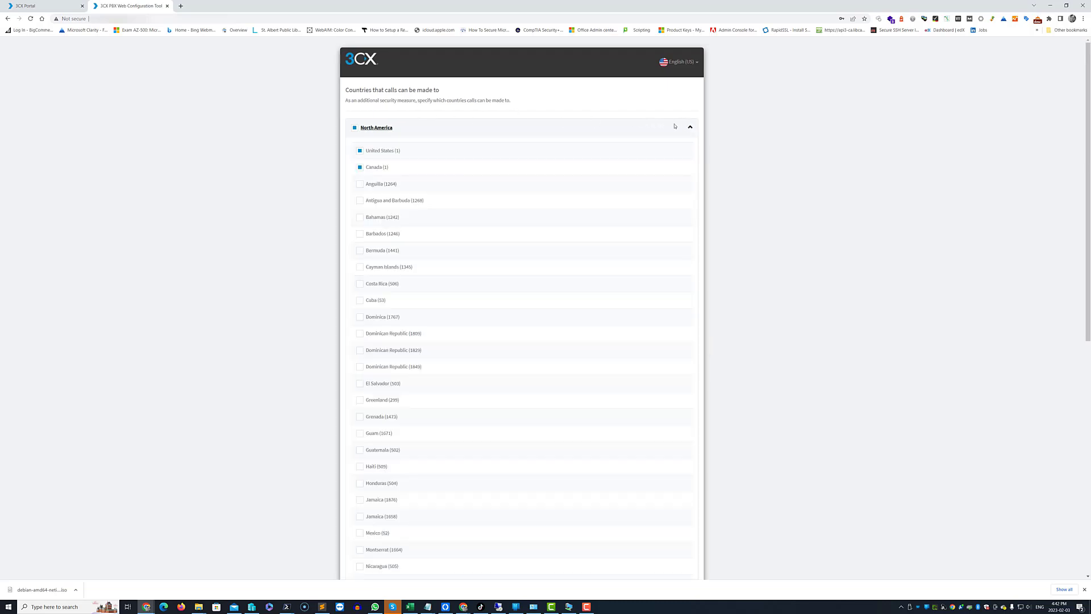
left_click(693, 129)
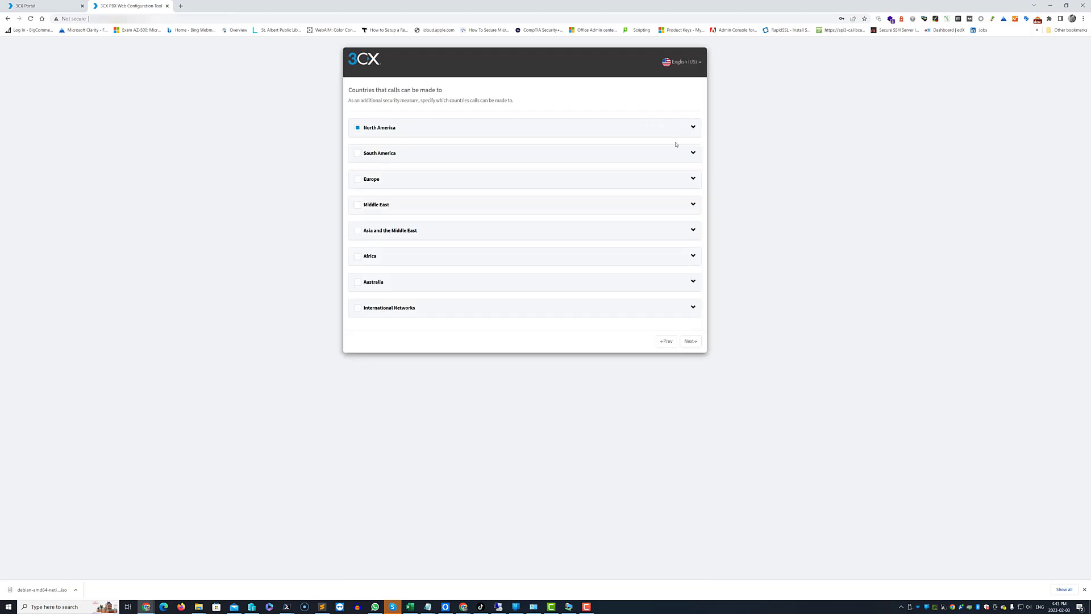
left_click(692, 339)
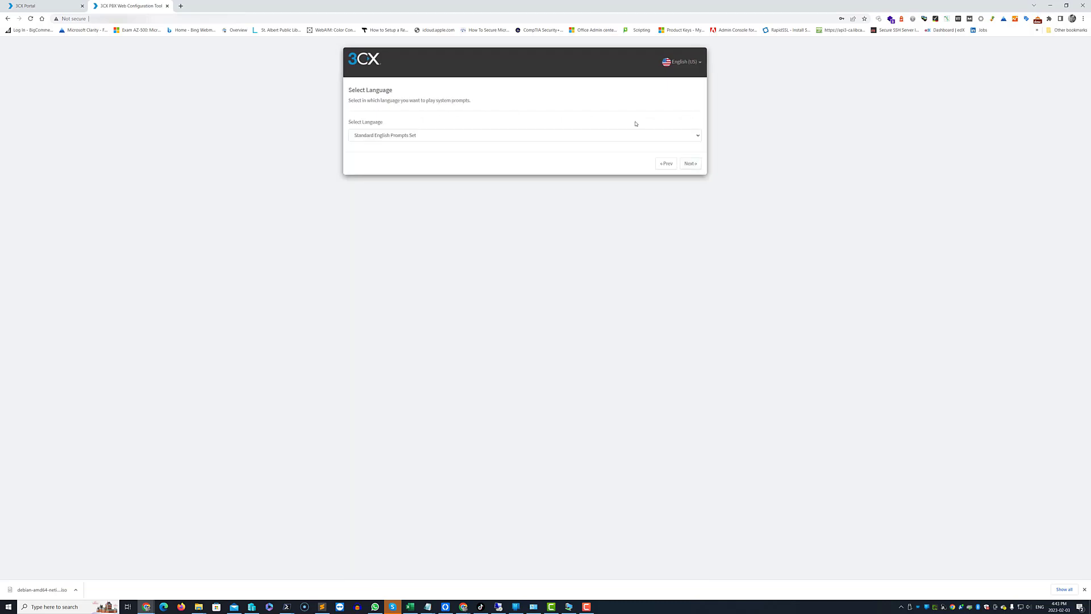
left_click(689, 163)
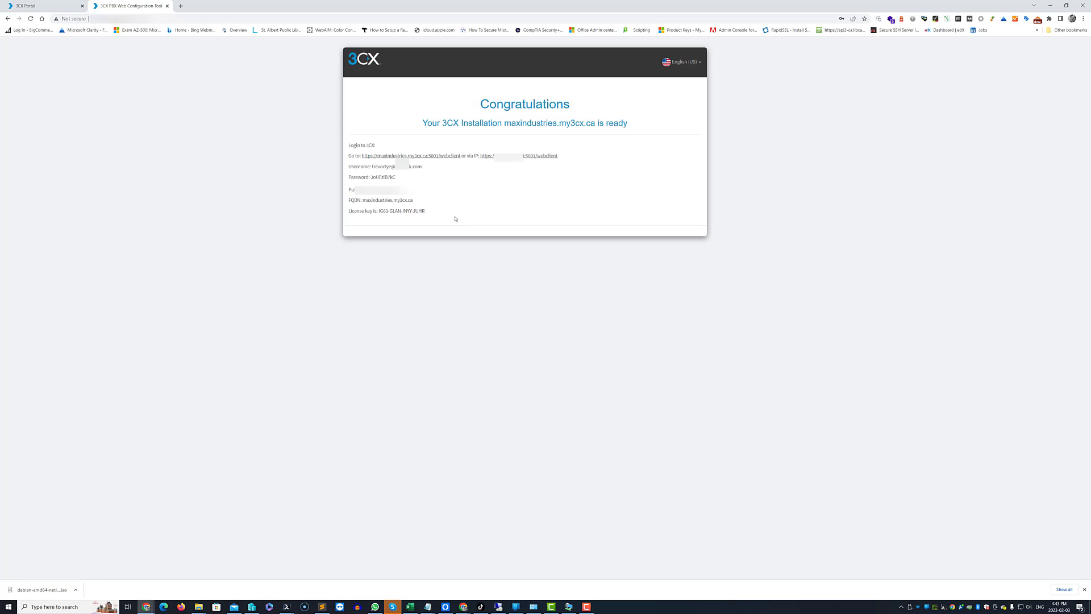
Select and copy the login details from the Congratulations page.
left_click_drag(455, 219, 350, 141)
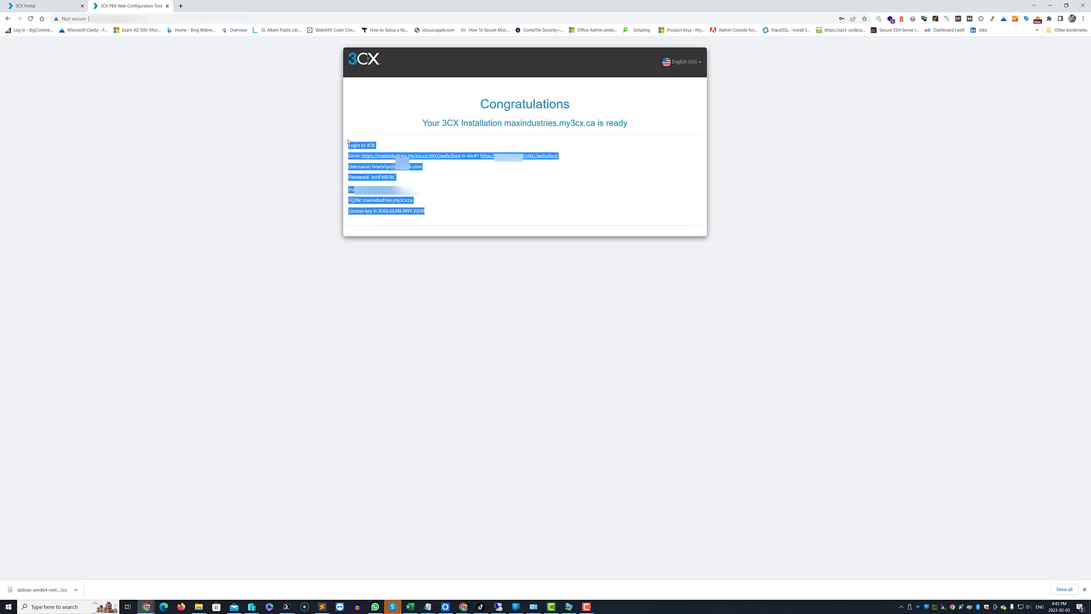
key("alt+Tab")
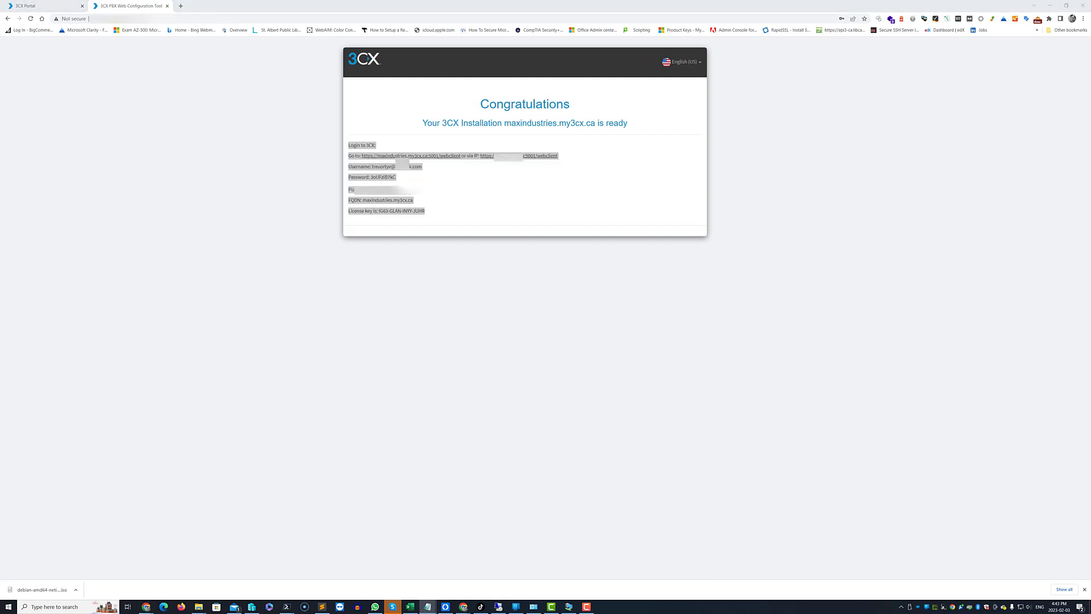
key("alt+Tab")
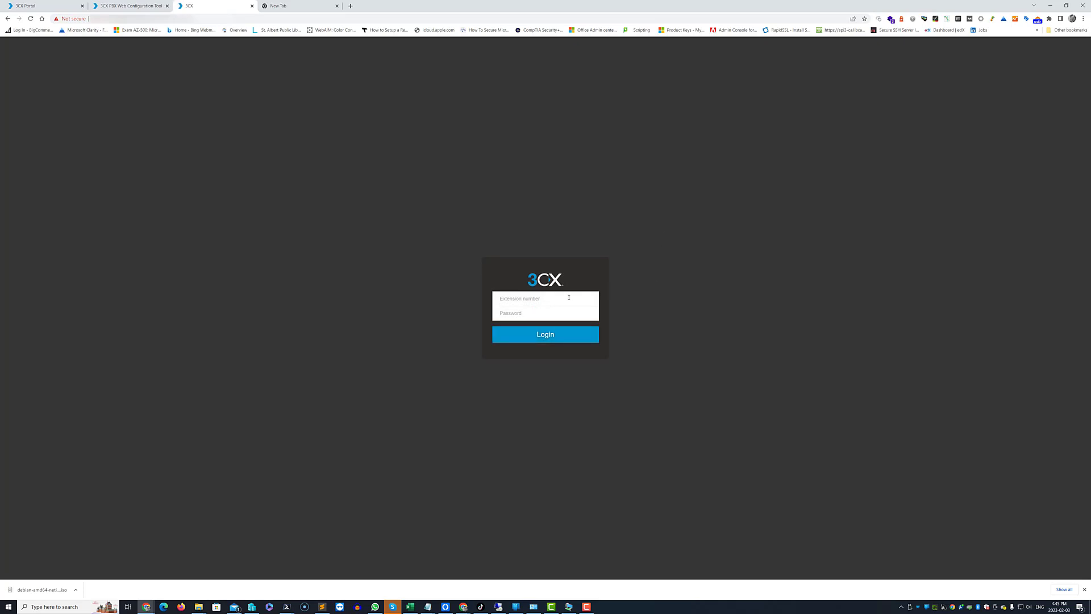
Log in to the Management Console as extension 10 with its password.
type("10")
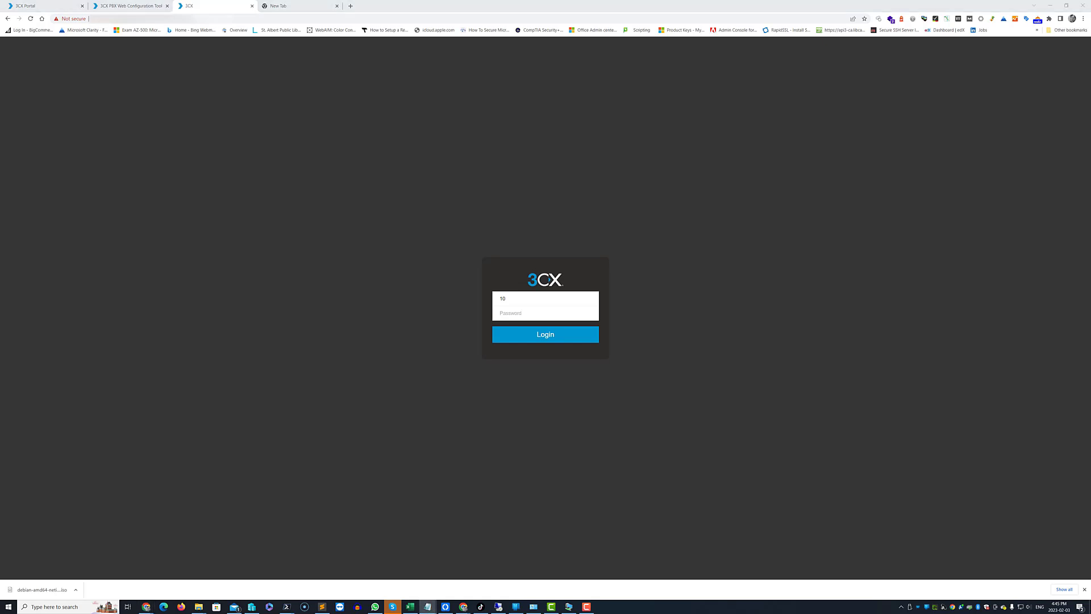
left_click(552, 319)
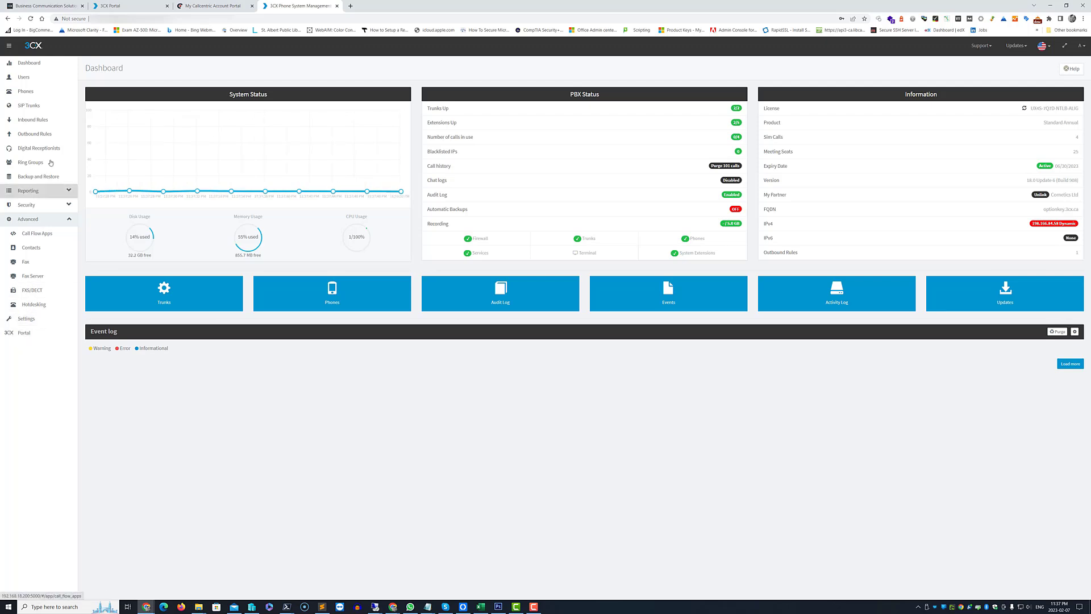
Open the Phones list and extension 1004's settings from its phone.
left_click(37, 89)
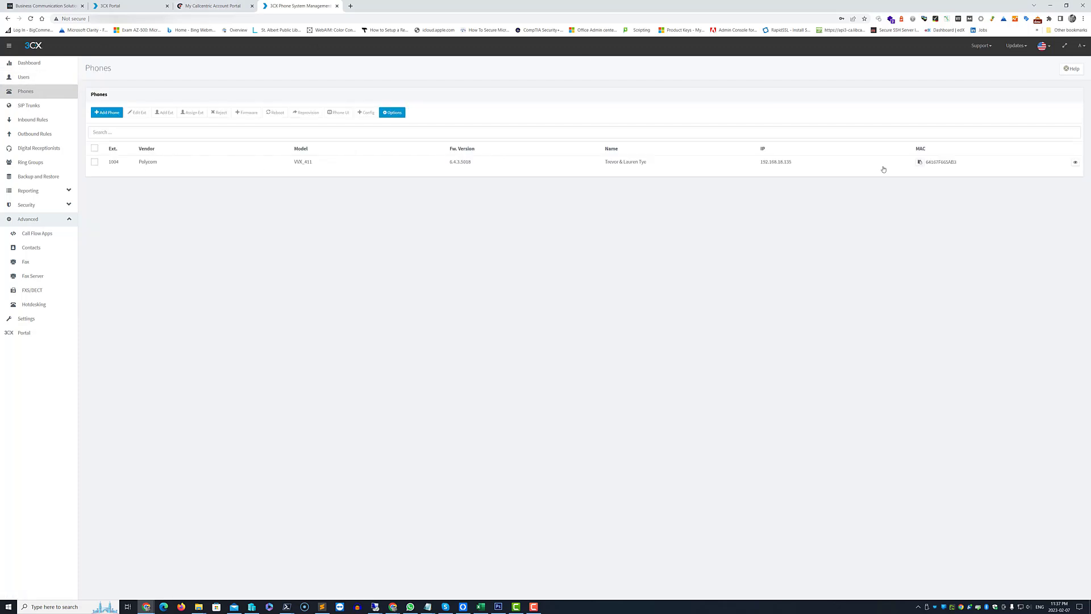
double_click(197, 164)
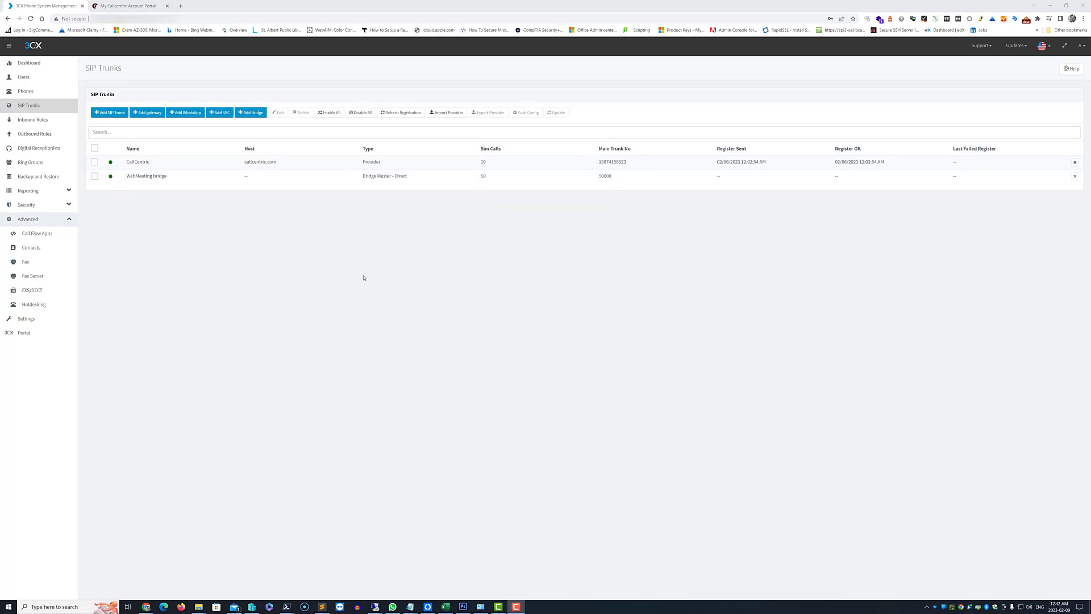
Open the CallCentric trunk's settings (registrar callcentric.com) for editing.
double_click(173, 162)
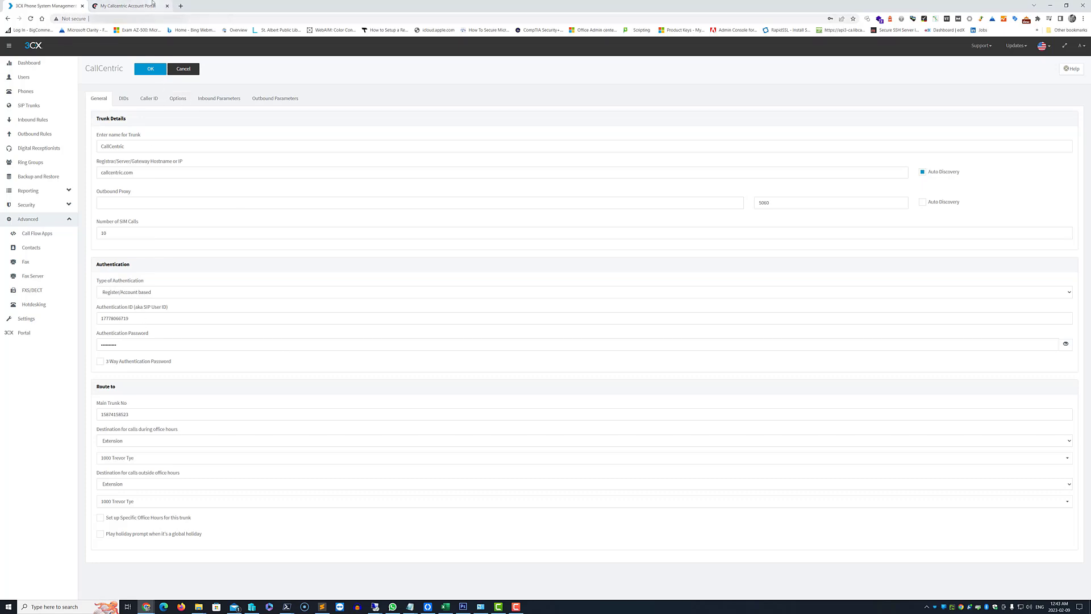
In the Callcentric portal, open the extension and check its SIP username, then cancel without saving.
left_click(139, 6)
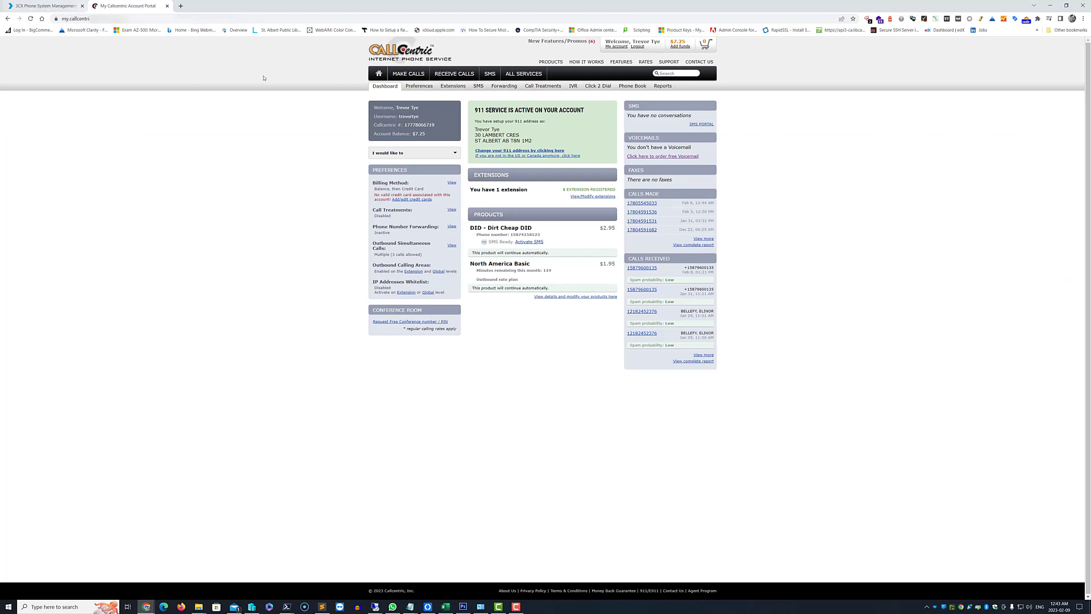
left_click(452, 86)
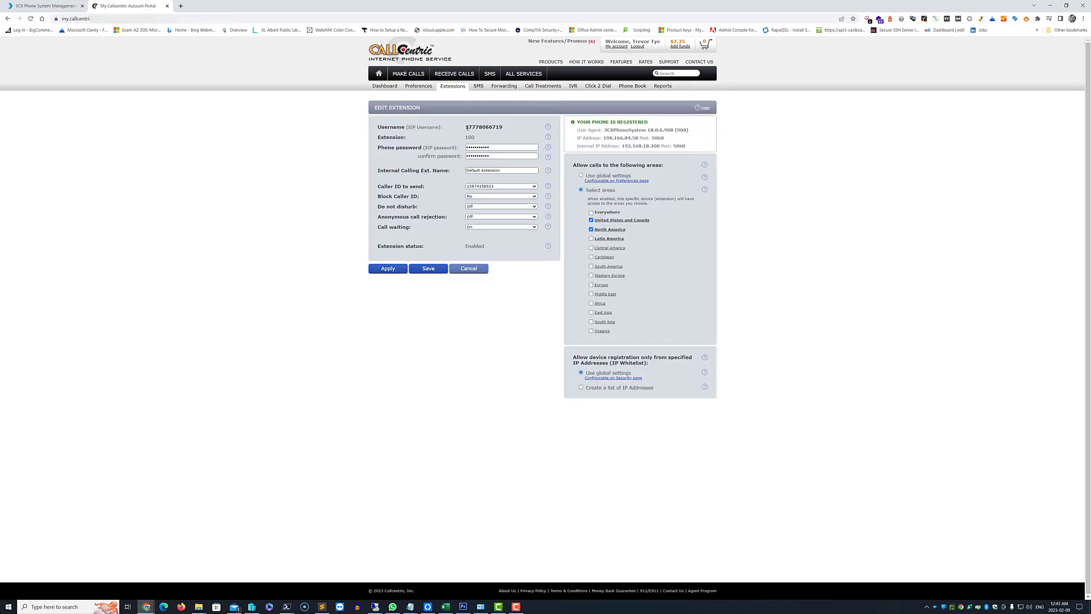
left_click_drag(467, 128, 518, 129)
left_click(475, 268)
On the 3CX trunk's DIDs tab, add and then delete an empty DID row.
left_click(38, 10)
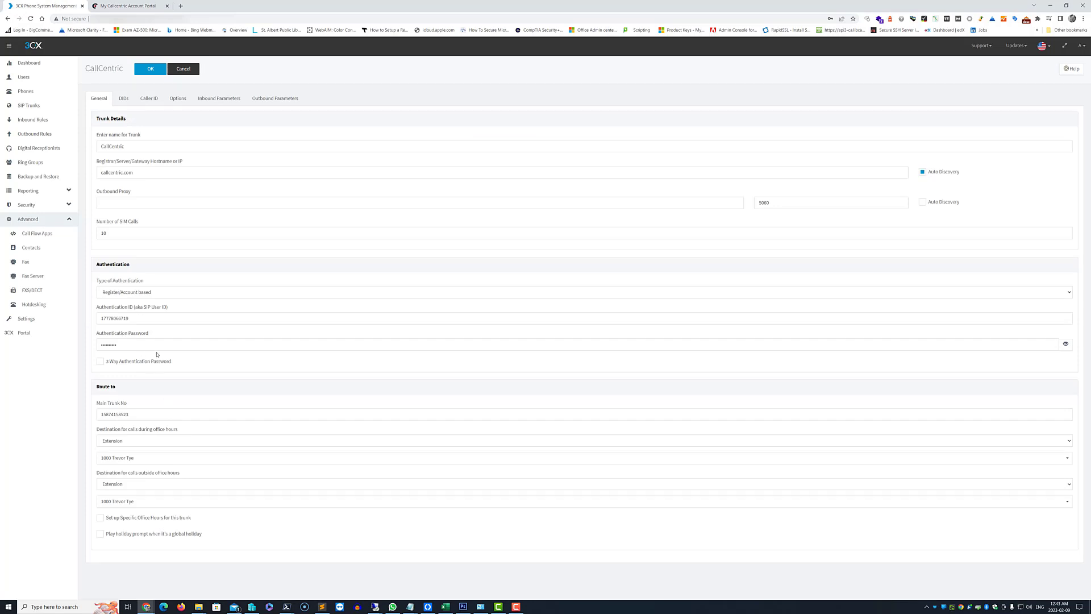
left_click(126, 100)
left_click(119, 136)
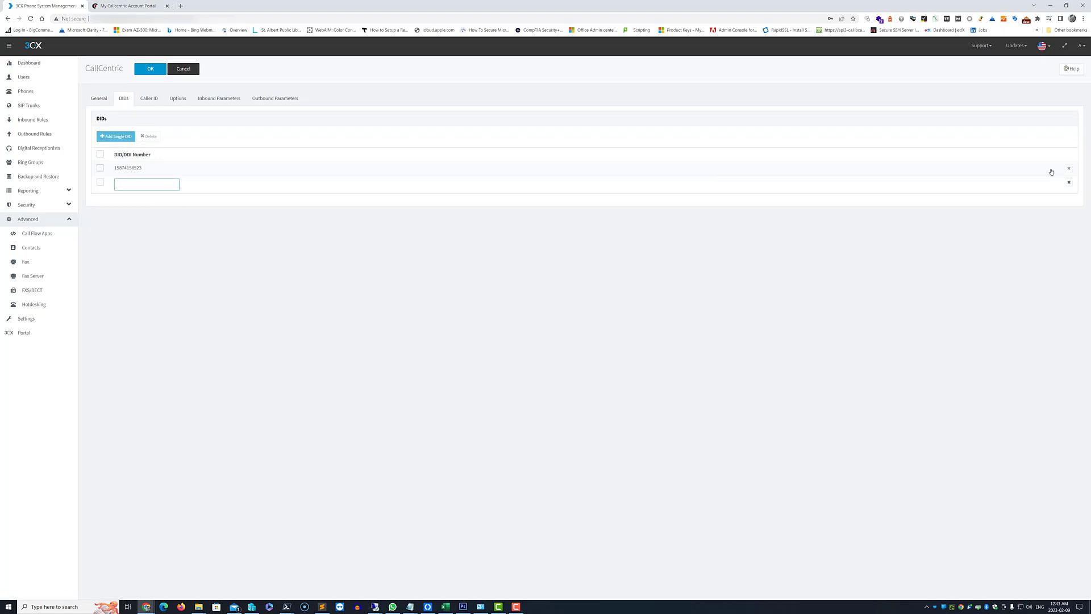
left_click(1069, 182)
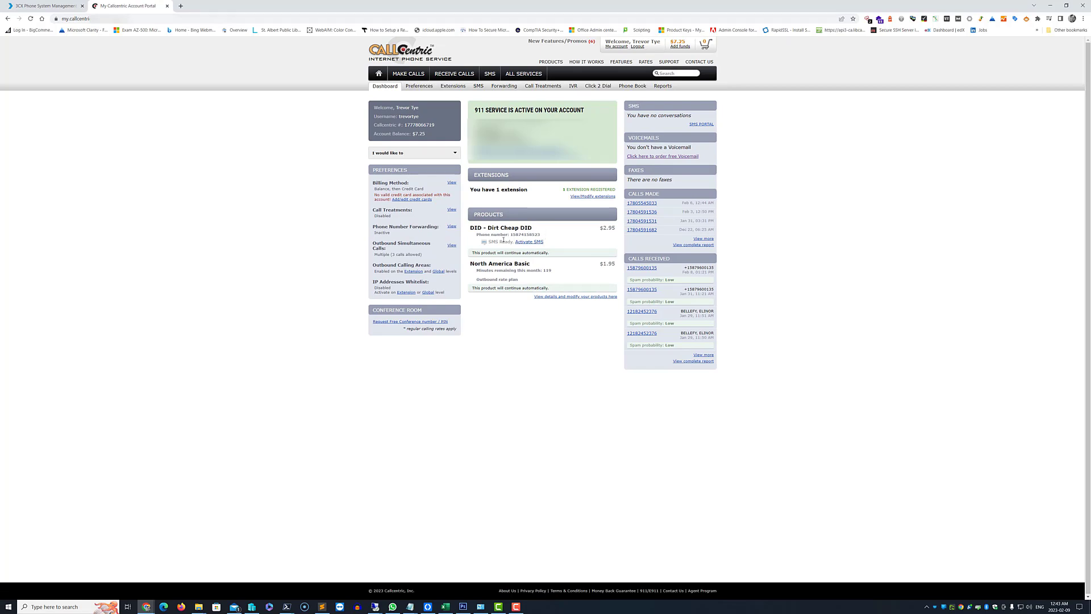
Review the trunk's Caller ID and Options tabs, then go to the Phones page.
left_click(47, 5)
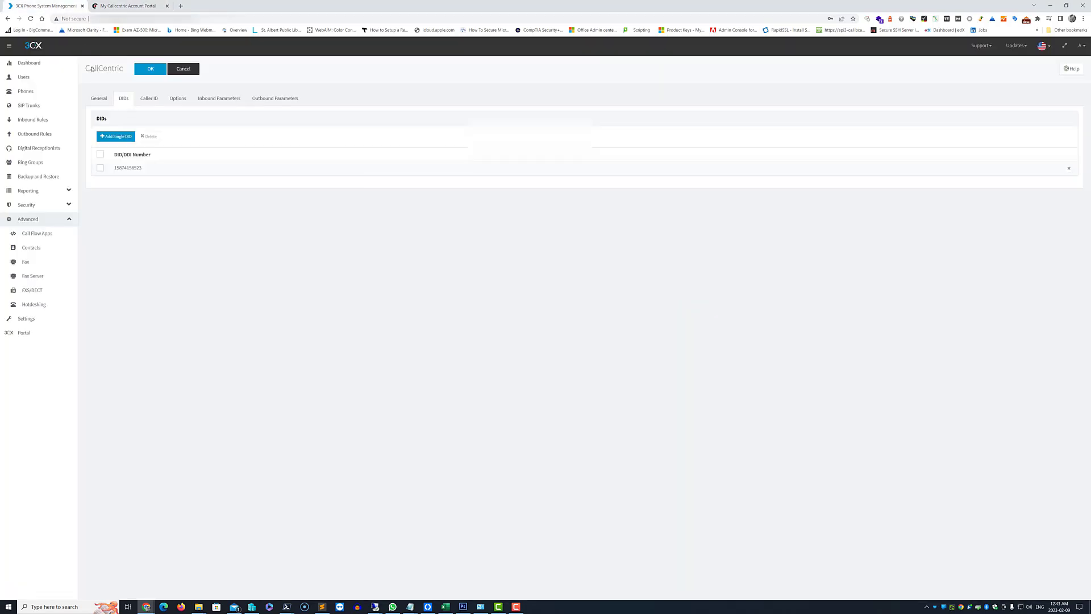
left_click(149, 99)
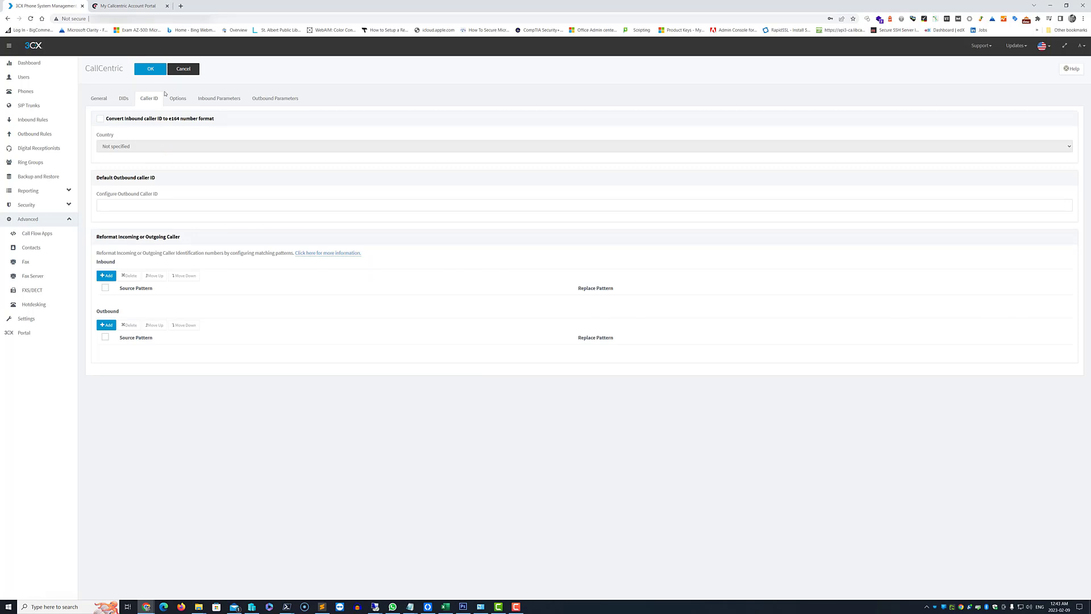
left_click(167, 98)
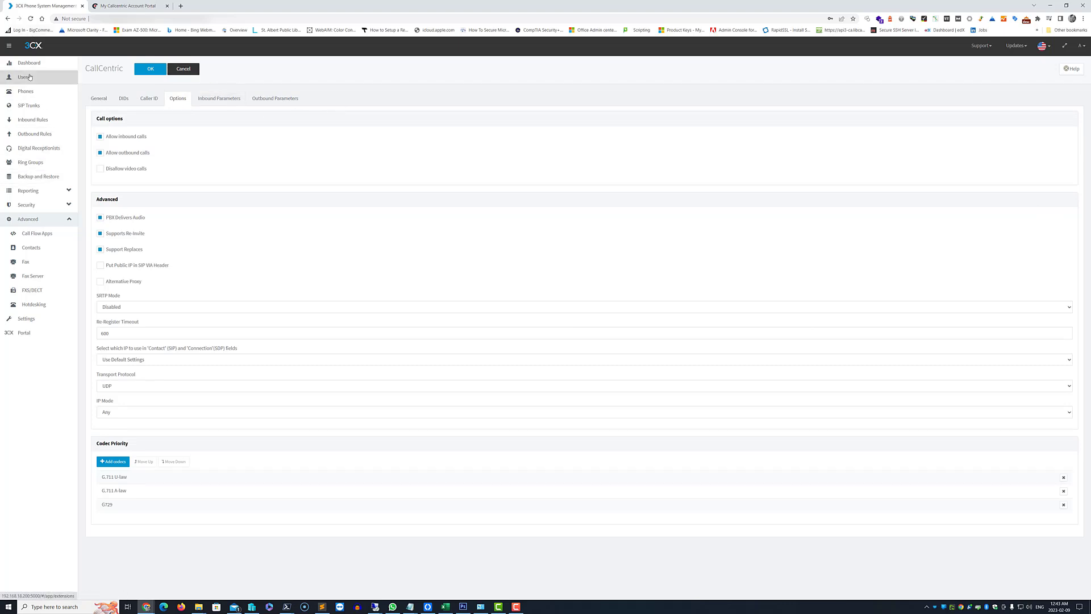
left_click(30, 91)
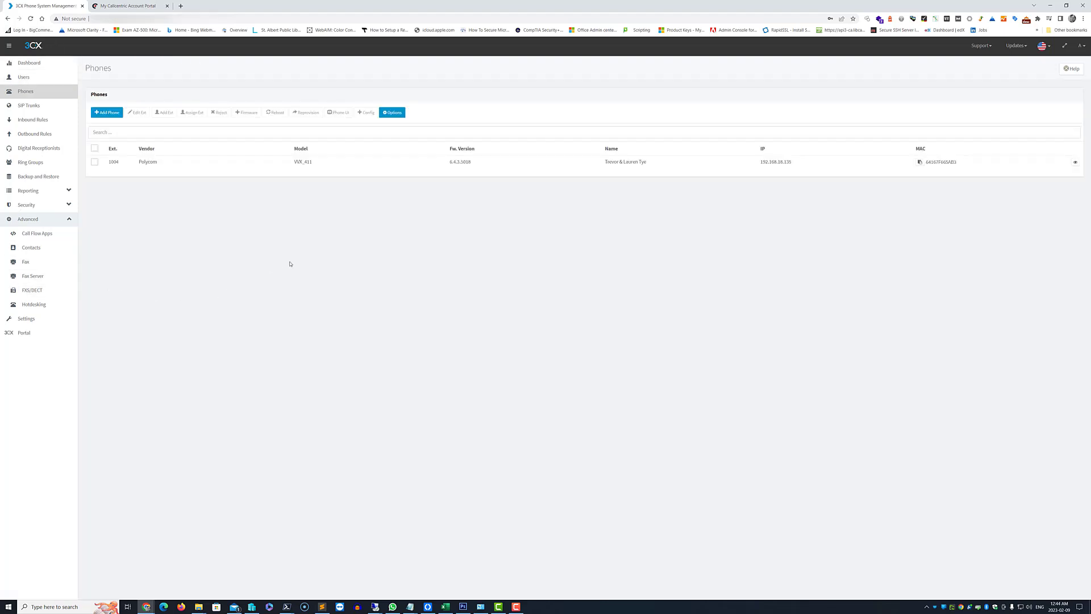
double_click(167, 164)
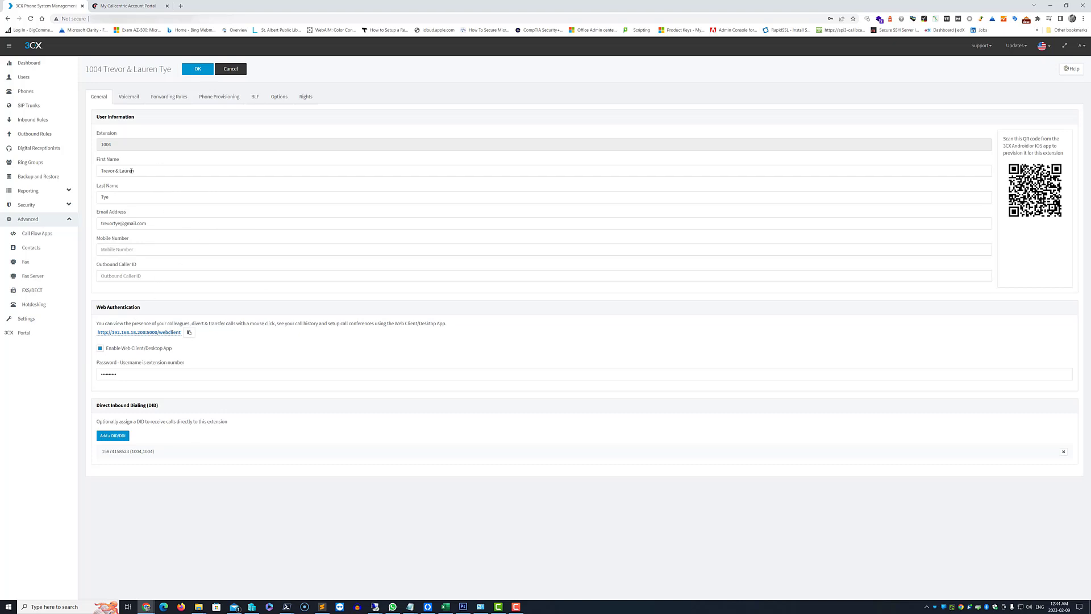
triple_click(127, 171)
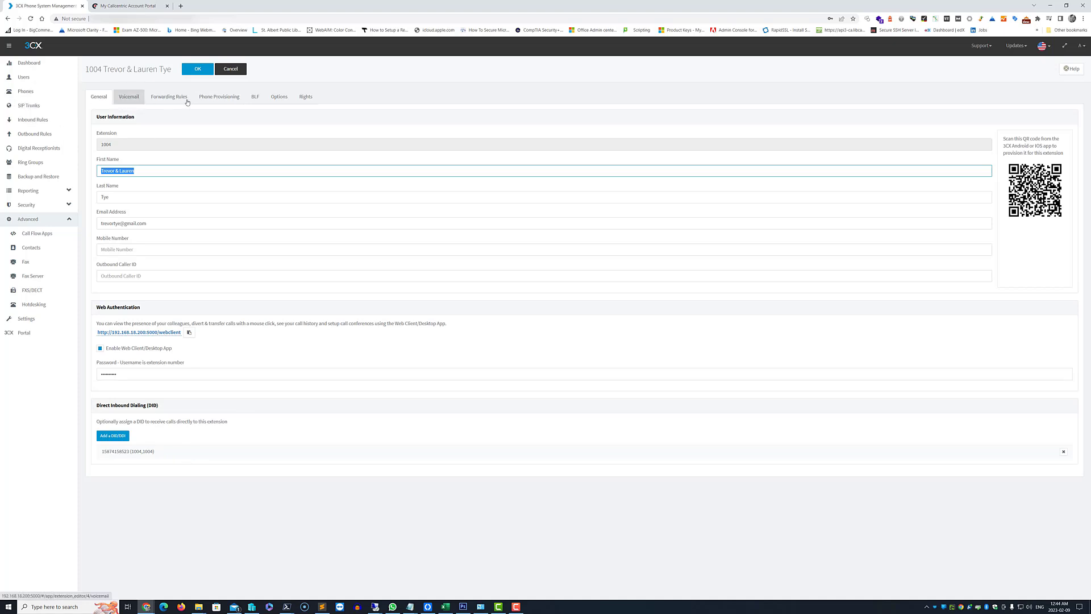
left_click(224, 98)
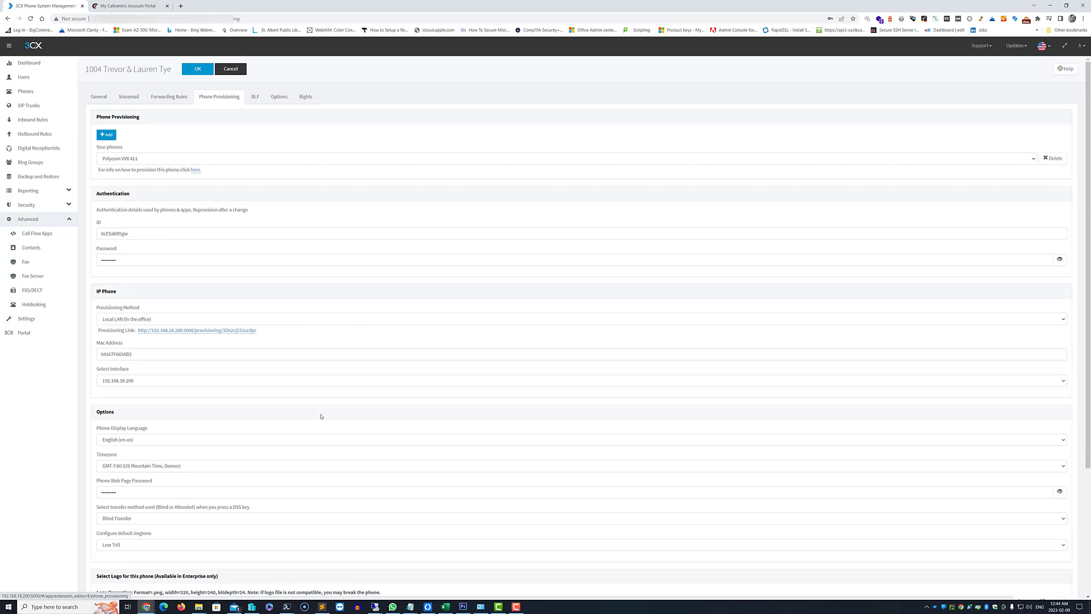
scroll(307, 424, "down", 3)
scroll(245, 416, "up", 3)
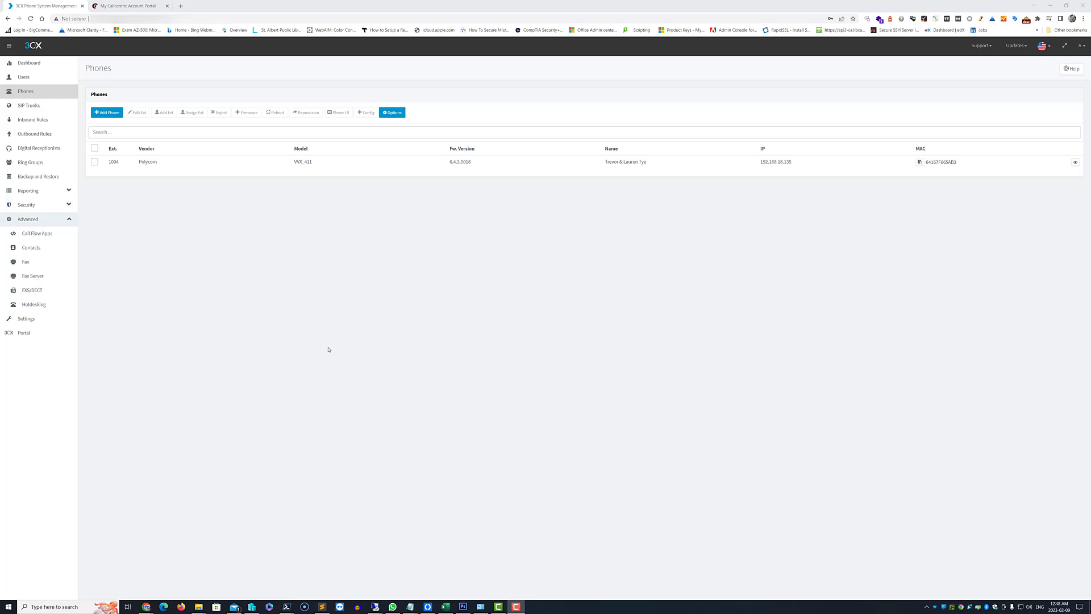
View the Users, Inbound Rules, Outbound Rules and Backup and Restore pages.
left_click(23, 76)
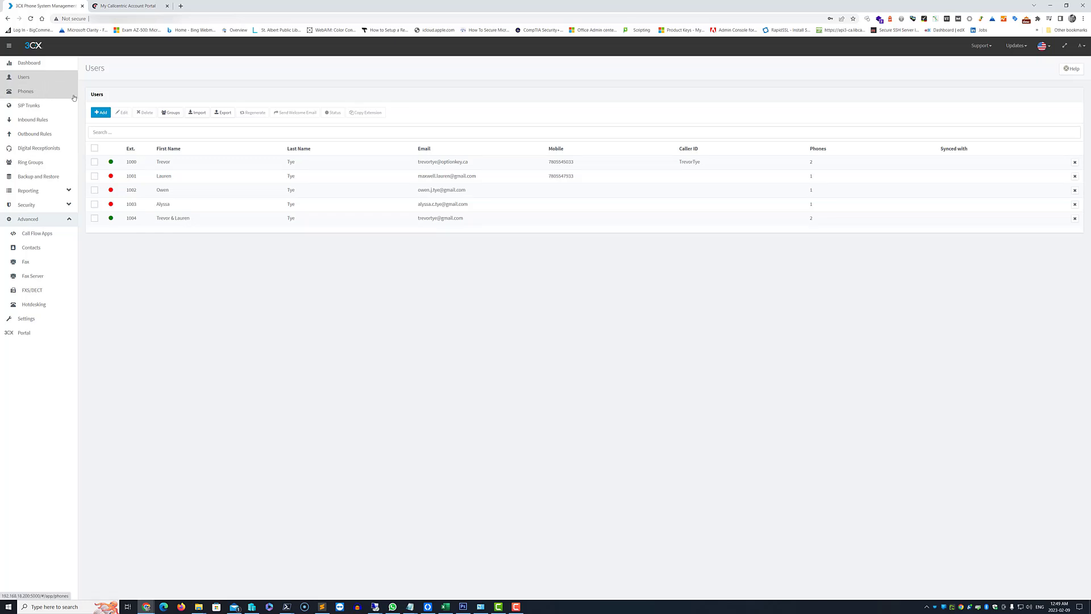
left_click(57, 121)
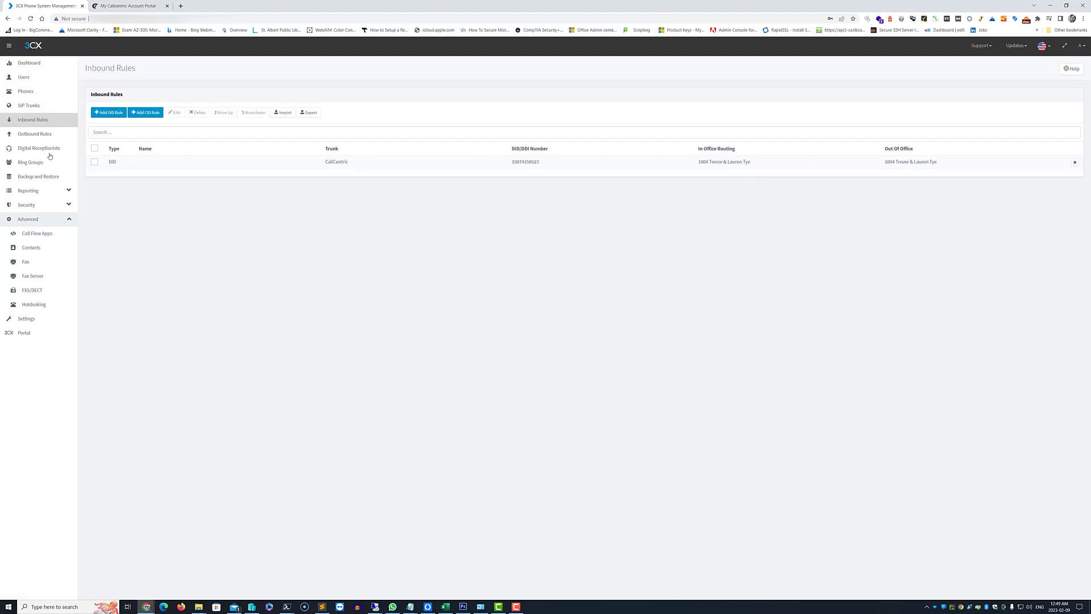
left_click(40, 135)
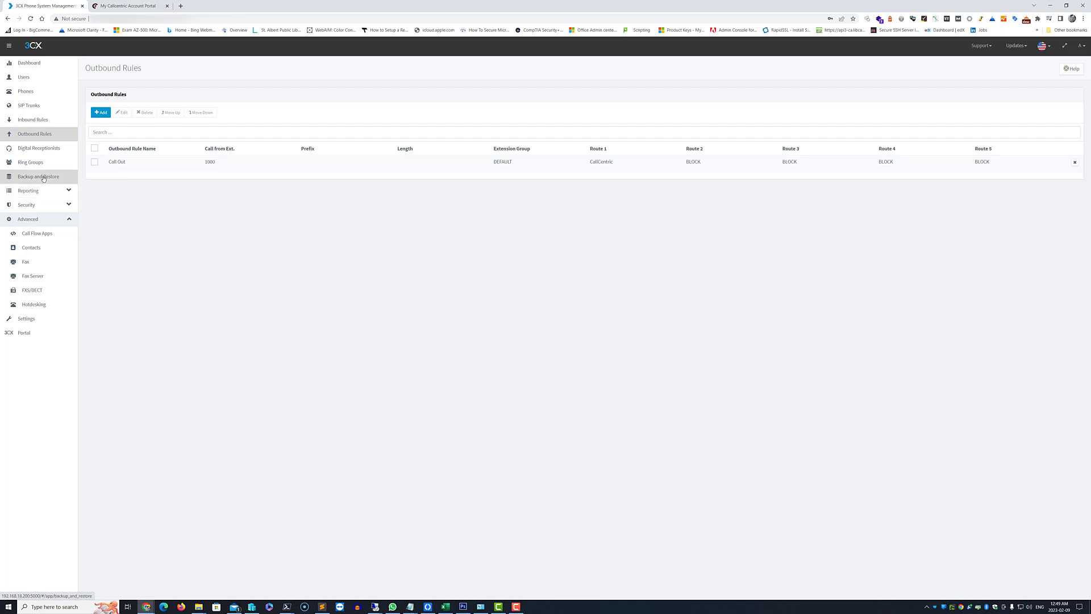
left_click(44, 179)
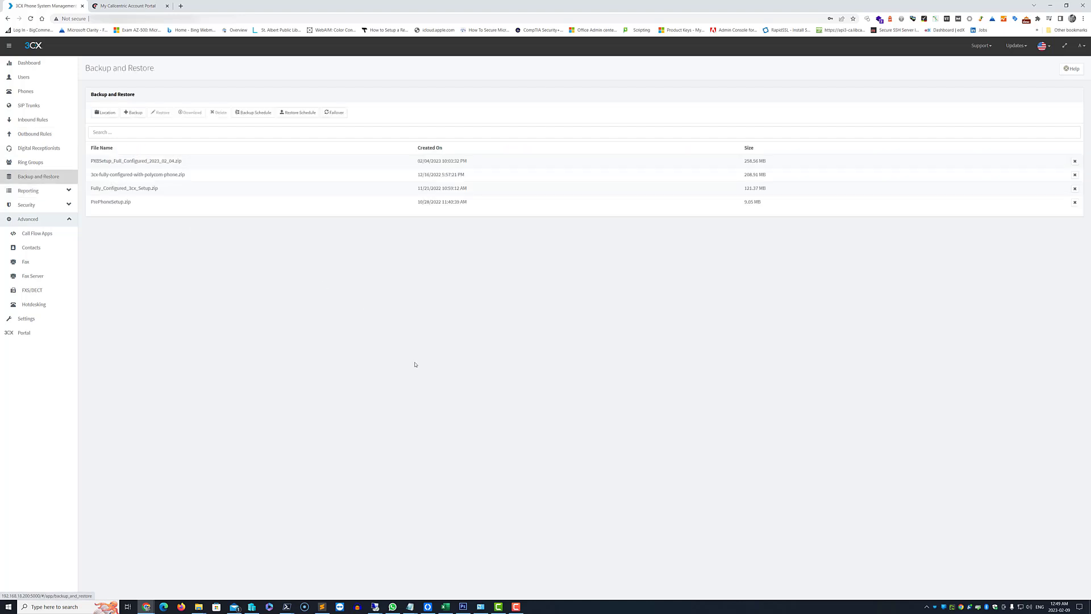
Expand the Security and Advanced sections and open the system Settings page.
left_click(50, 206)
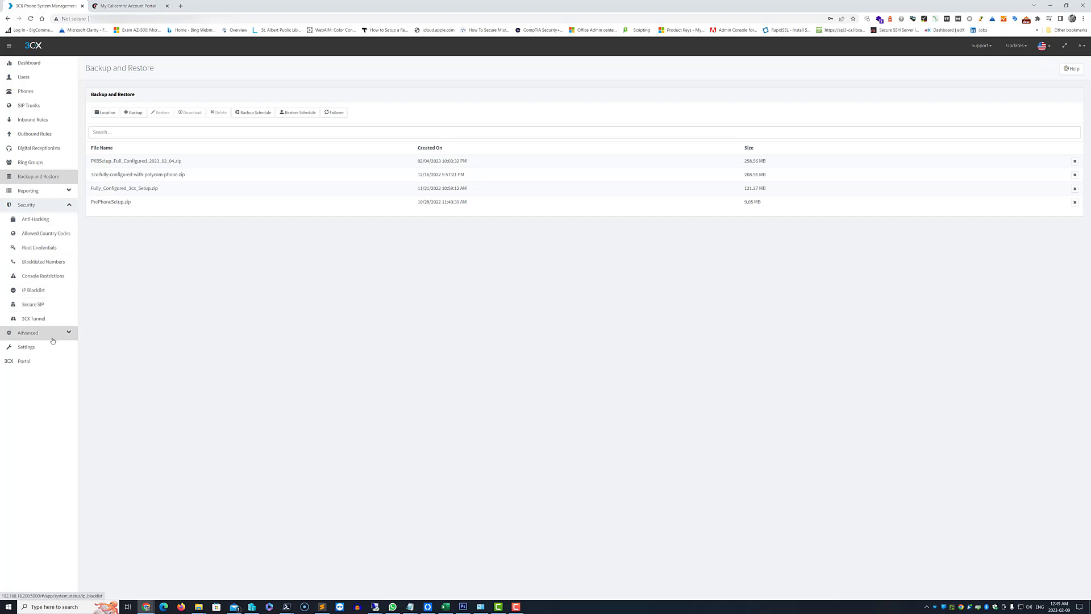
left_click(52, 338)
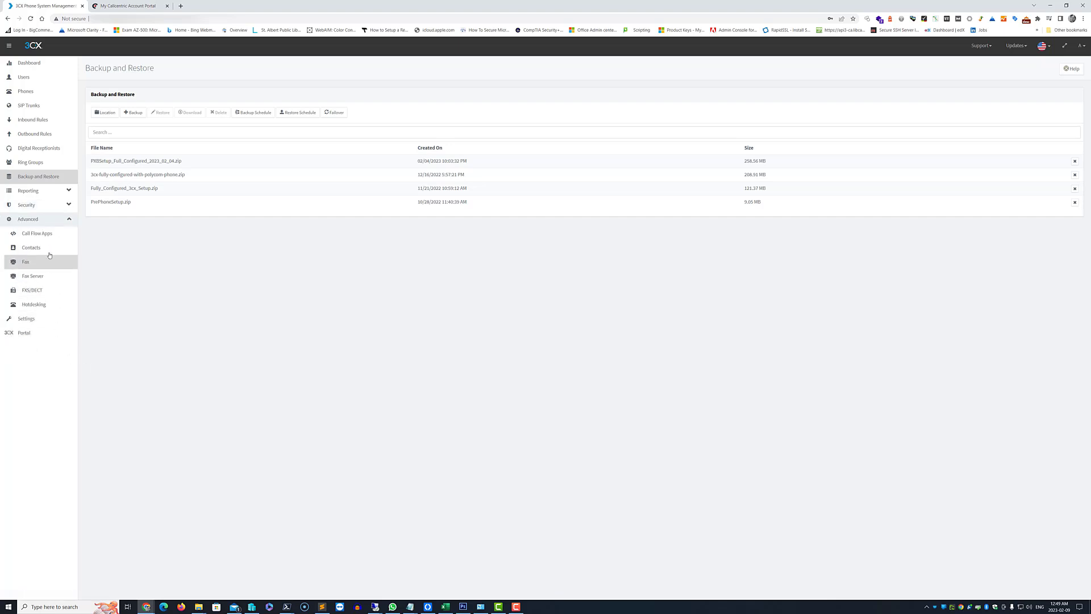
left_click(51, 325)
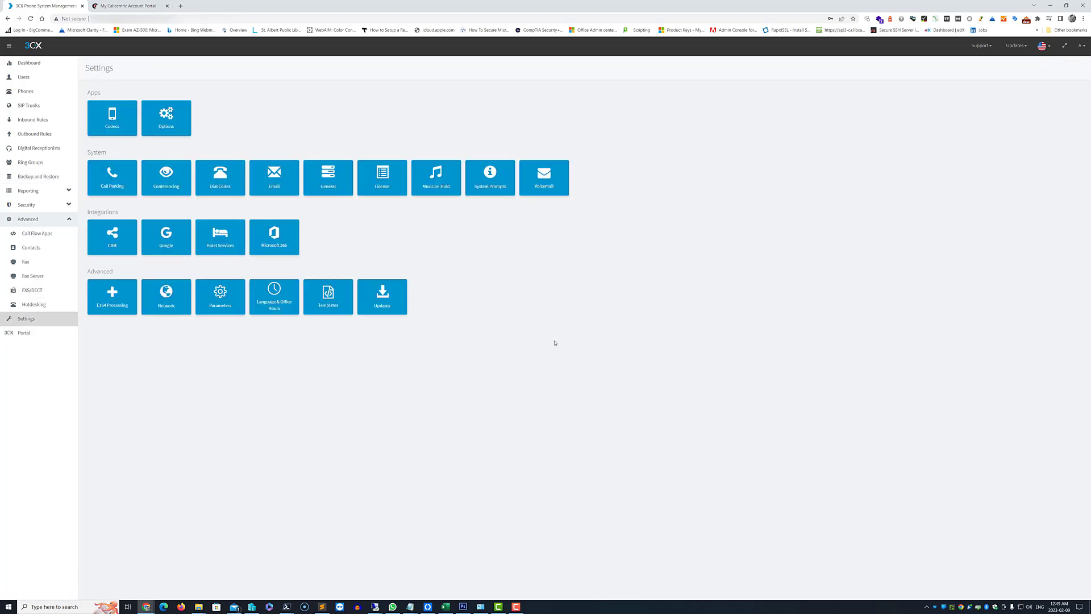